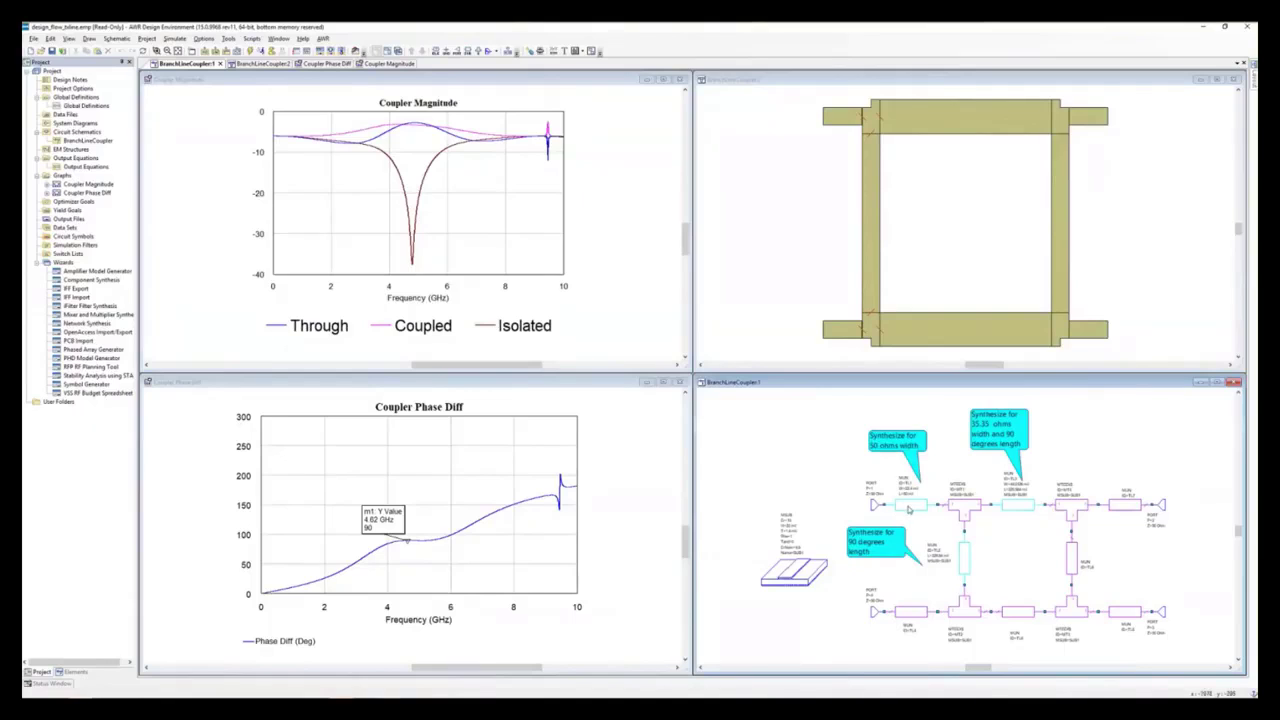
# Step: Preview the TXLine calculator, then open TL2's parameters showing 22.5599 mil width and 385.128 mil length
pyautogui.click(228, 39)
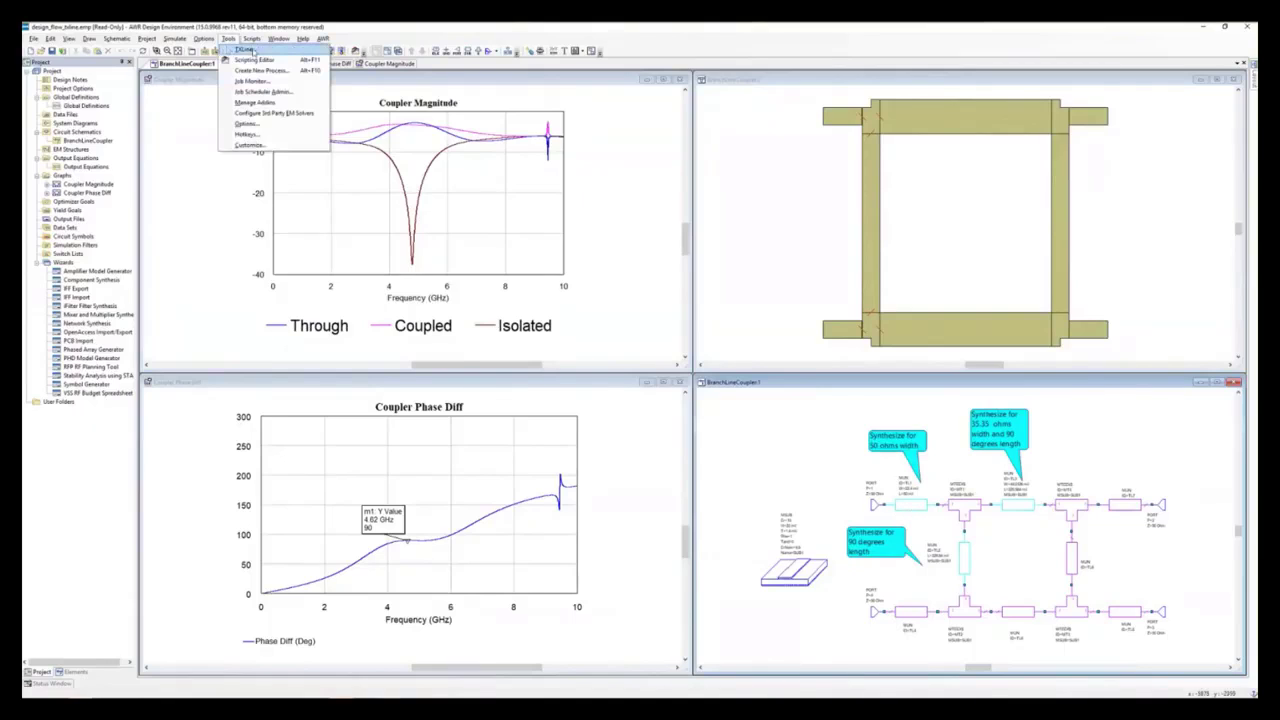
pyautogui.click(242, 48)
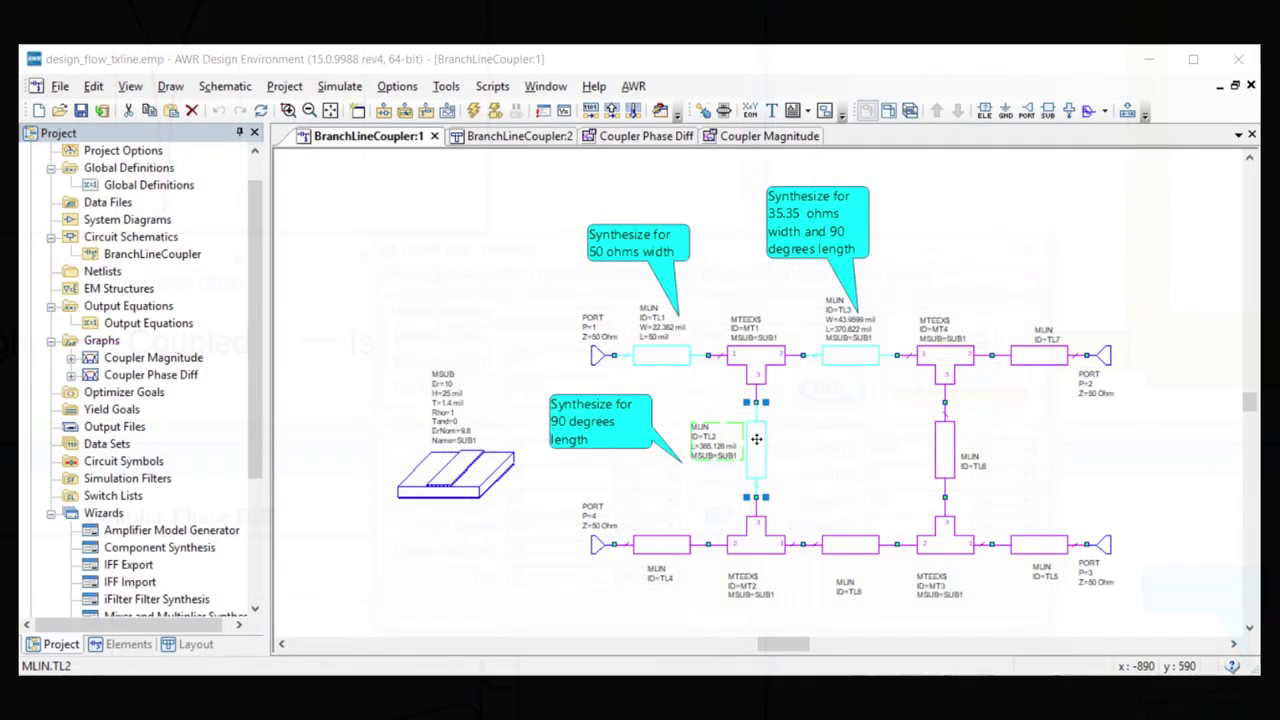
pyautogui.doubleClick(756, 439)
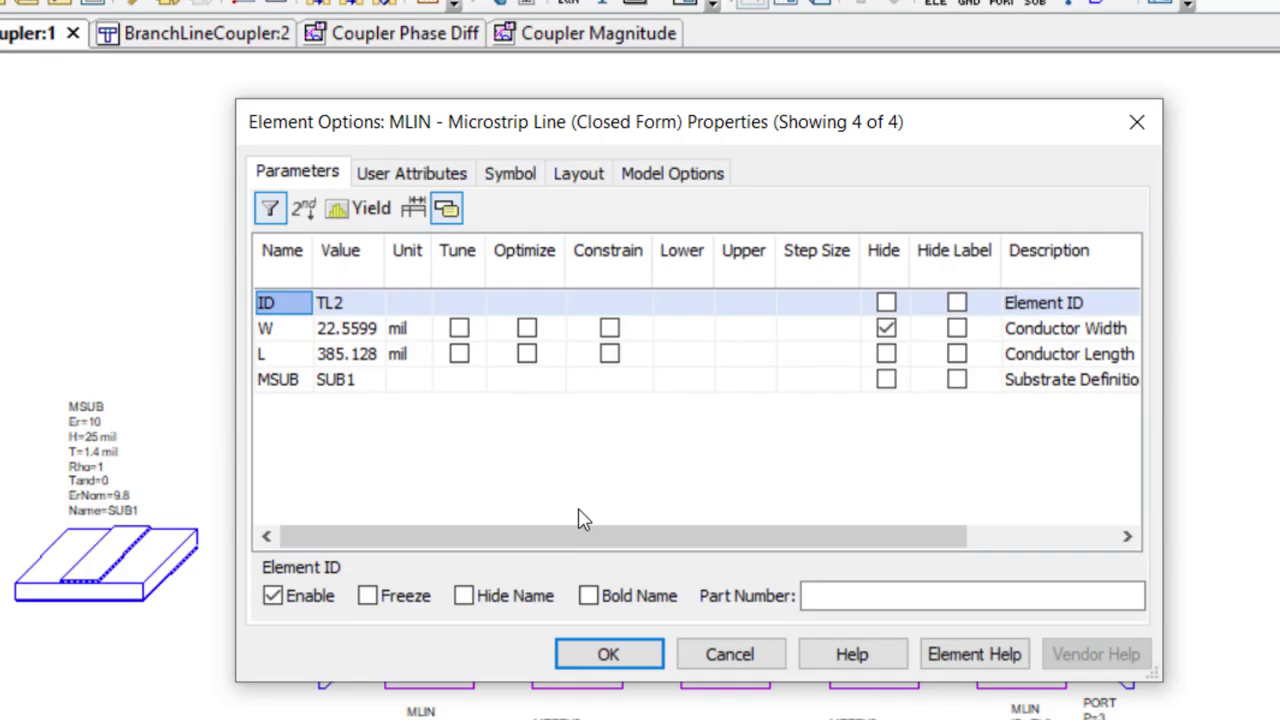
# Step: Close TL2's Element Options and return to the BranchLineCoupler schematic
pyautogui.click(640, 655)
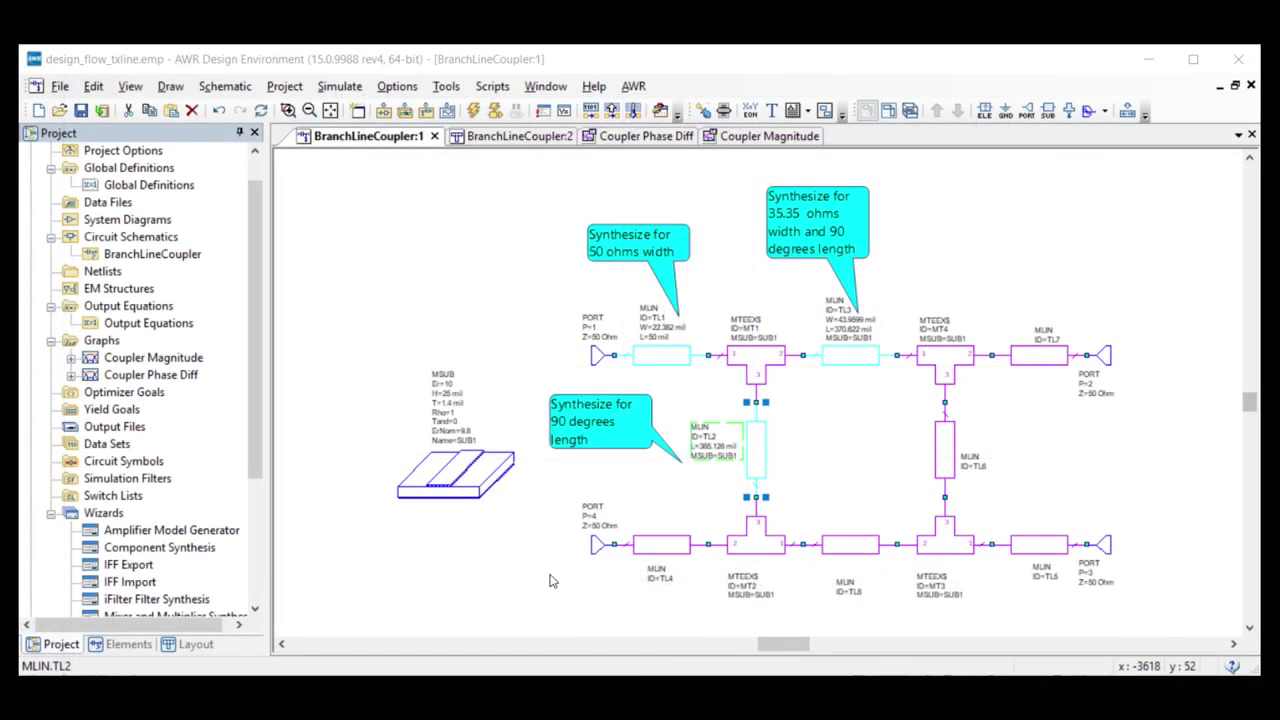
pyautogui.rightClick(549, 581)
pyautogui.click(575, 590)
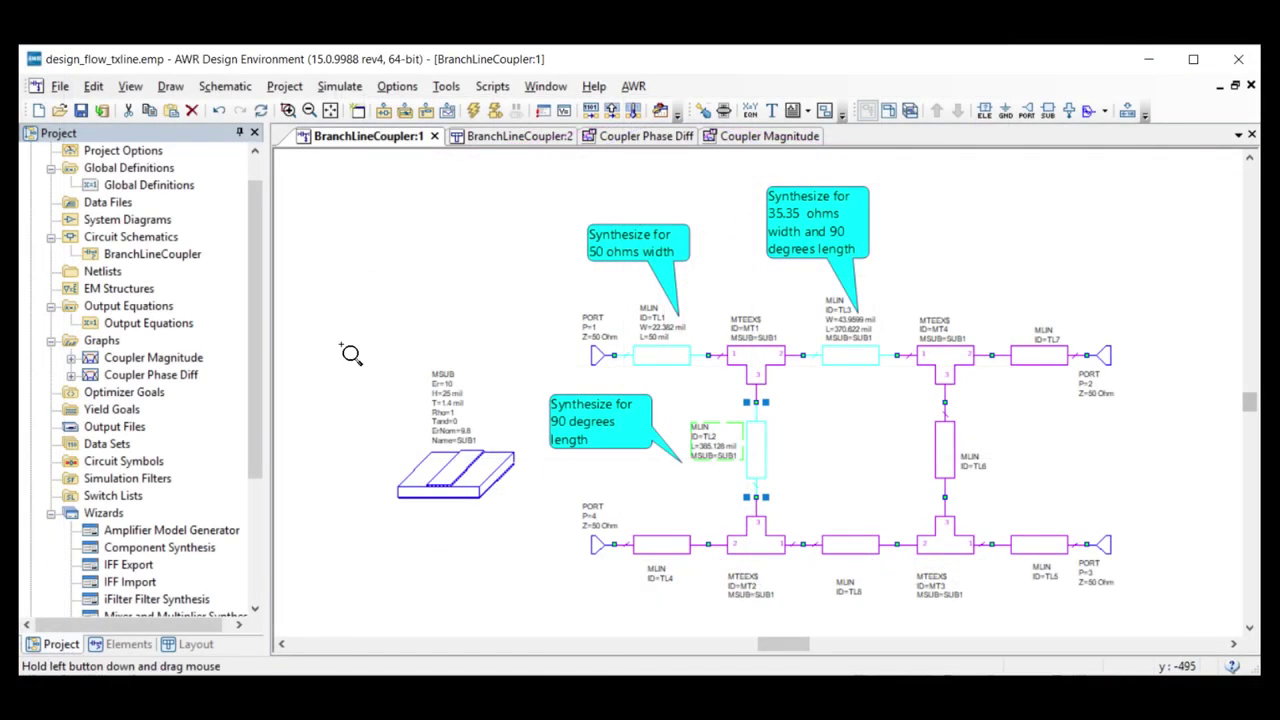
pyautogui.moveTo(314, 337); pyautogui.dragTo(557, 557)
pyautogui.click(780, 456)
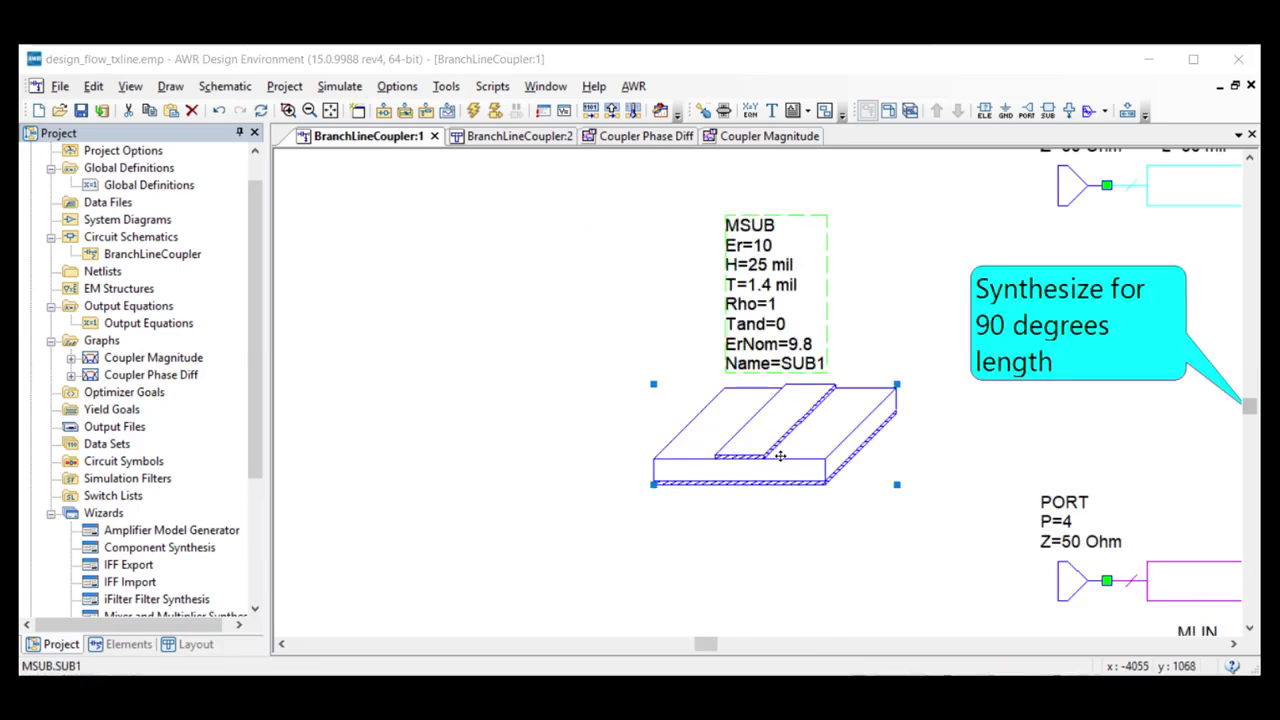
pyautogui.doubleClick(780, 456)
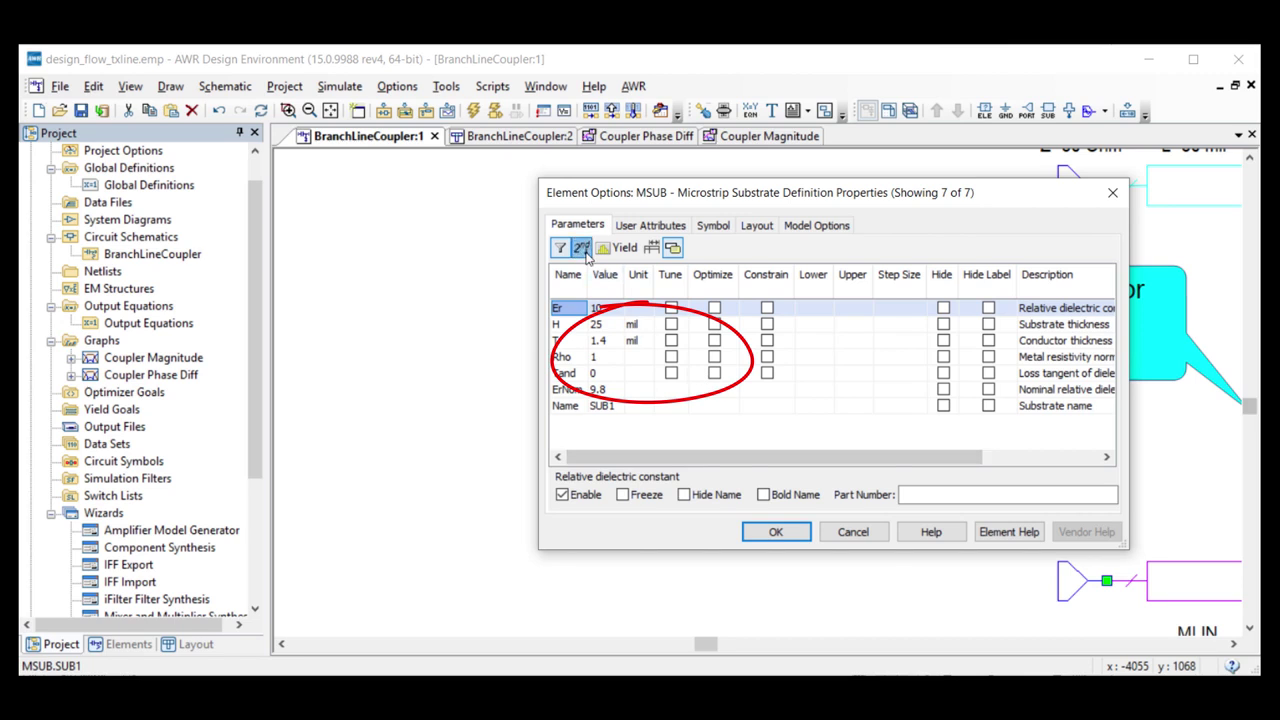
pyautogui.click(776, 531)
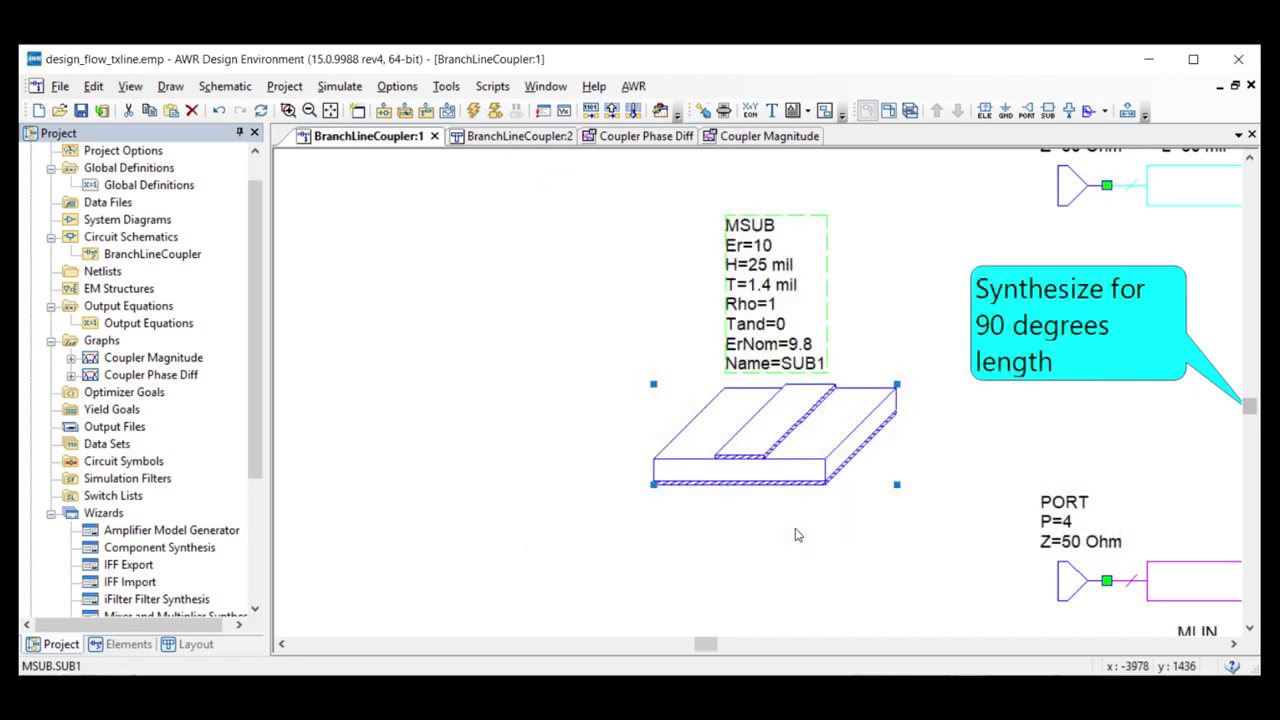
pyautogui.rightClick(797, 535)
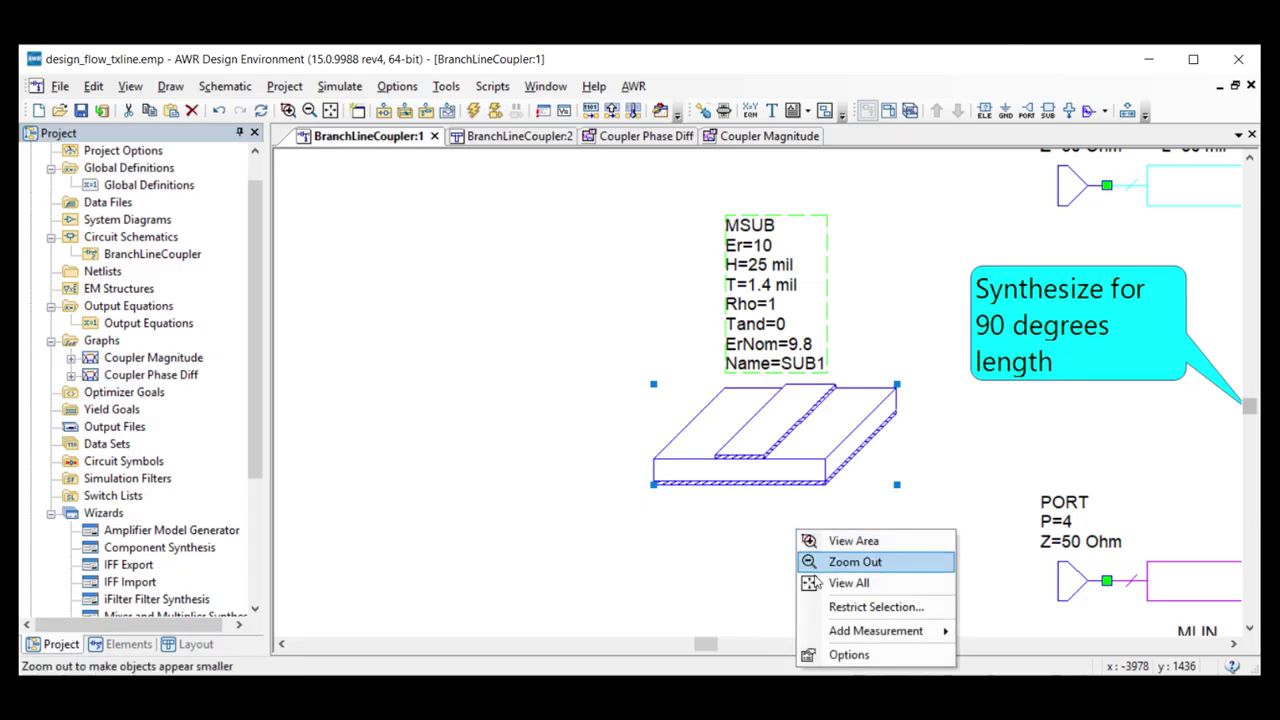
pyautogui.click(810, 557)
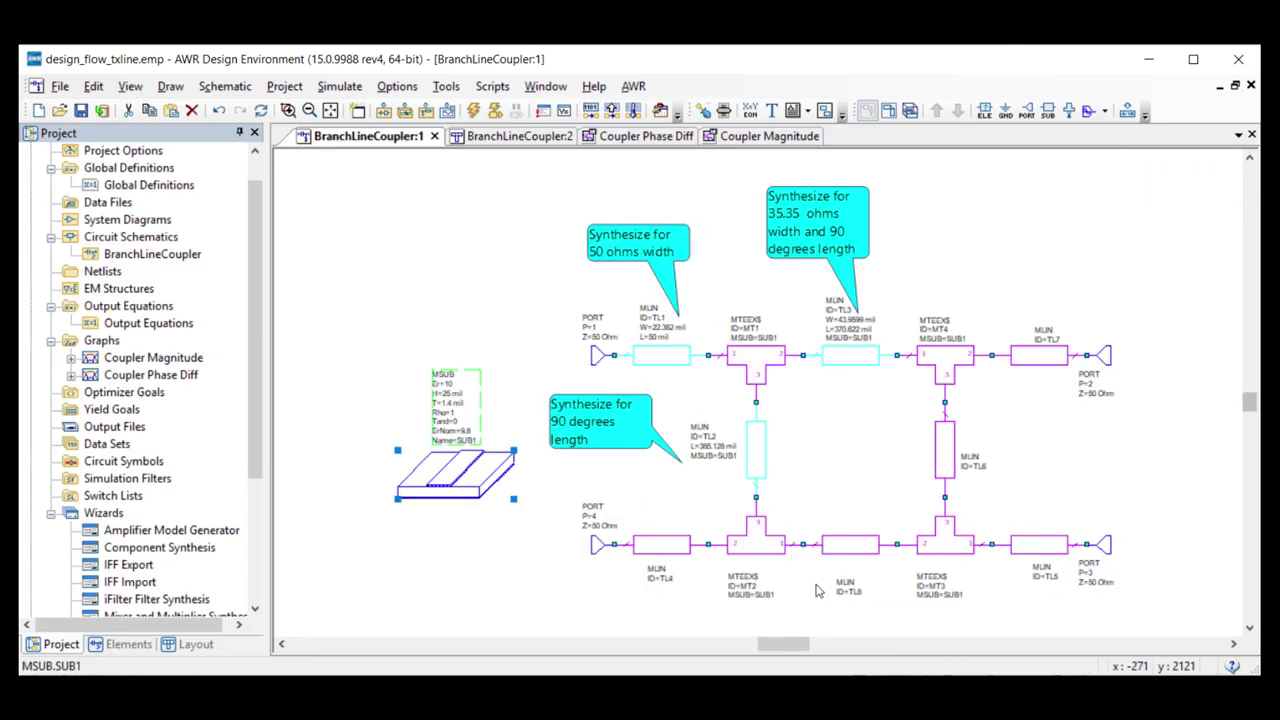
# Step: Preview the line synthesis calculator for the vertical TL2 line
pyautogui.click(758, 454)
pyautogui.rightClick(758, 454)
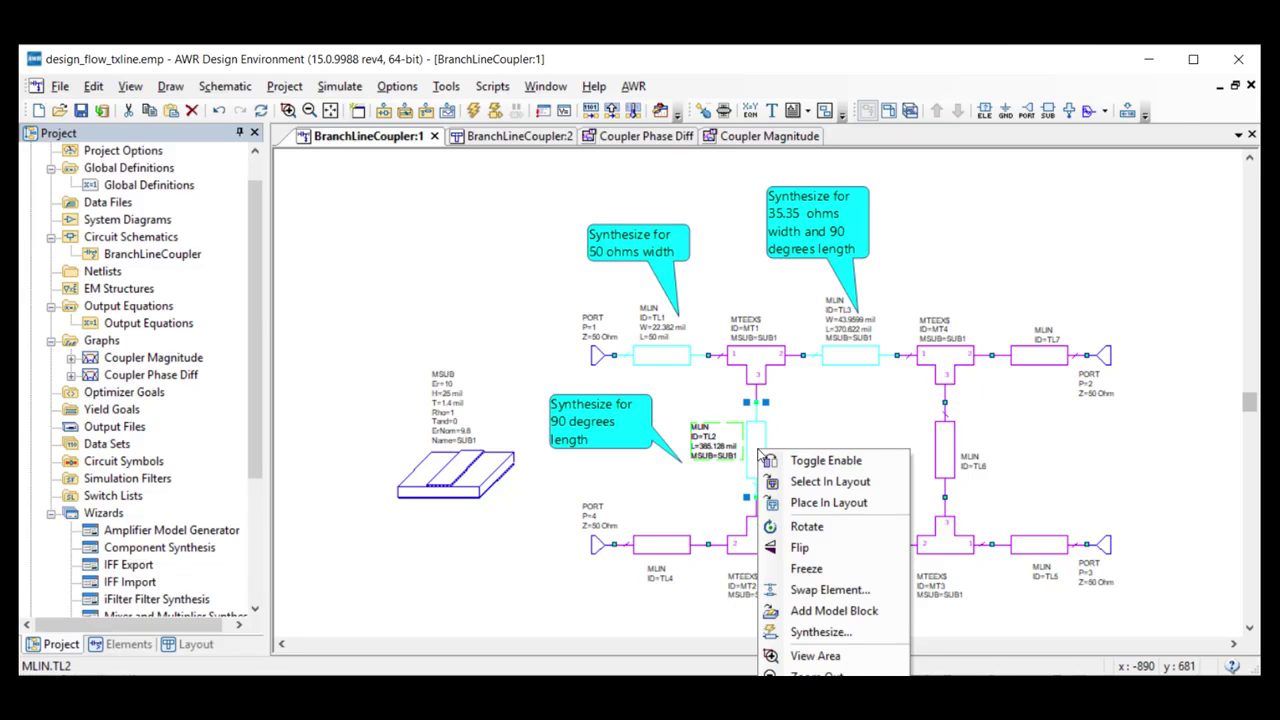
pyautogui.click(800, 633)
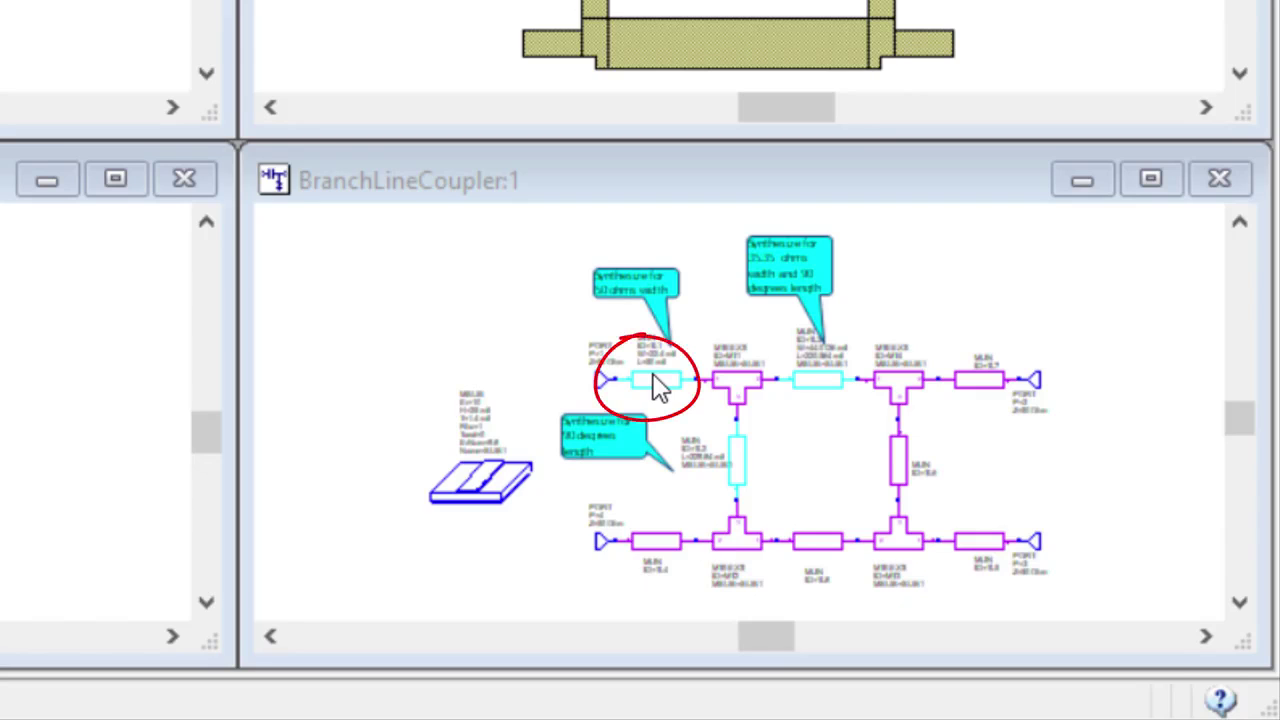
# Step: Resynthesize TL1 at 3 GHz, solving W and L for the Z0 re target, to apply a 22.382 mil width
pyautogui.rightClick(655, 382)
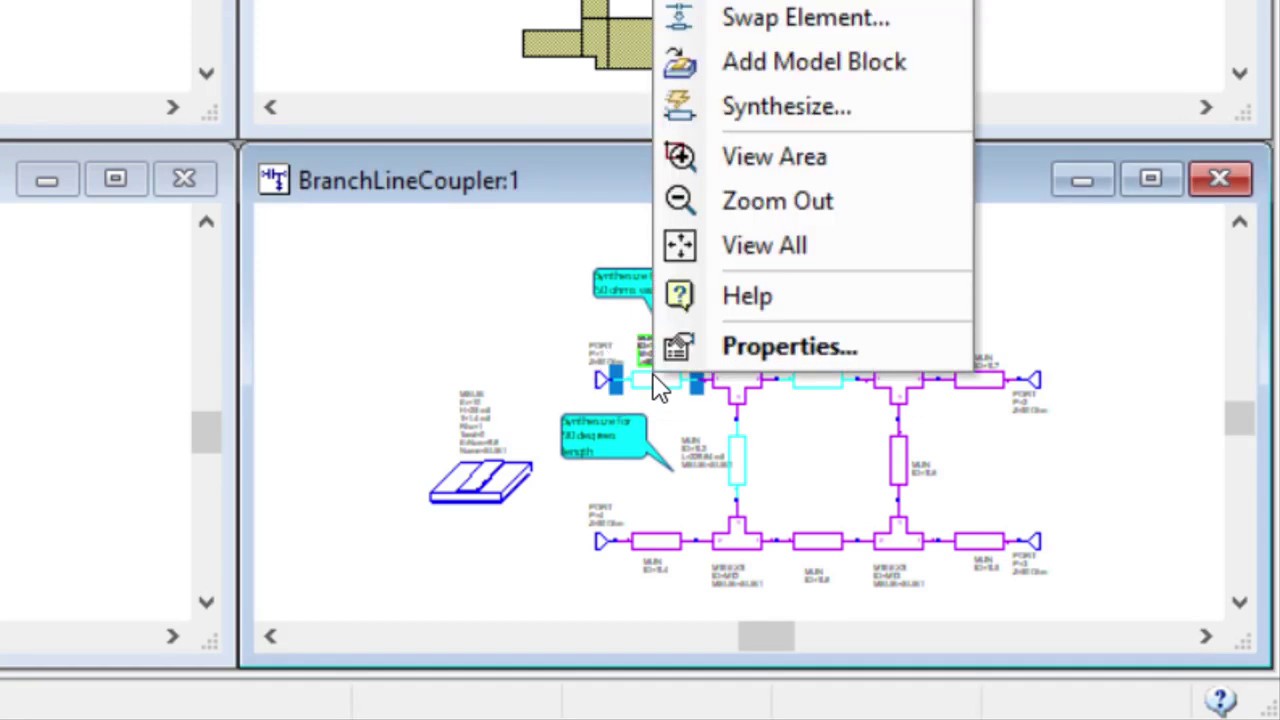
pyautogui.click(784, 106)
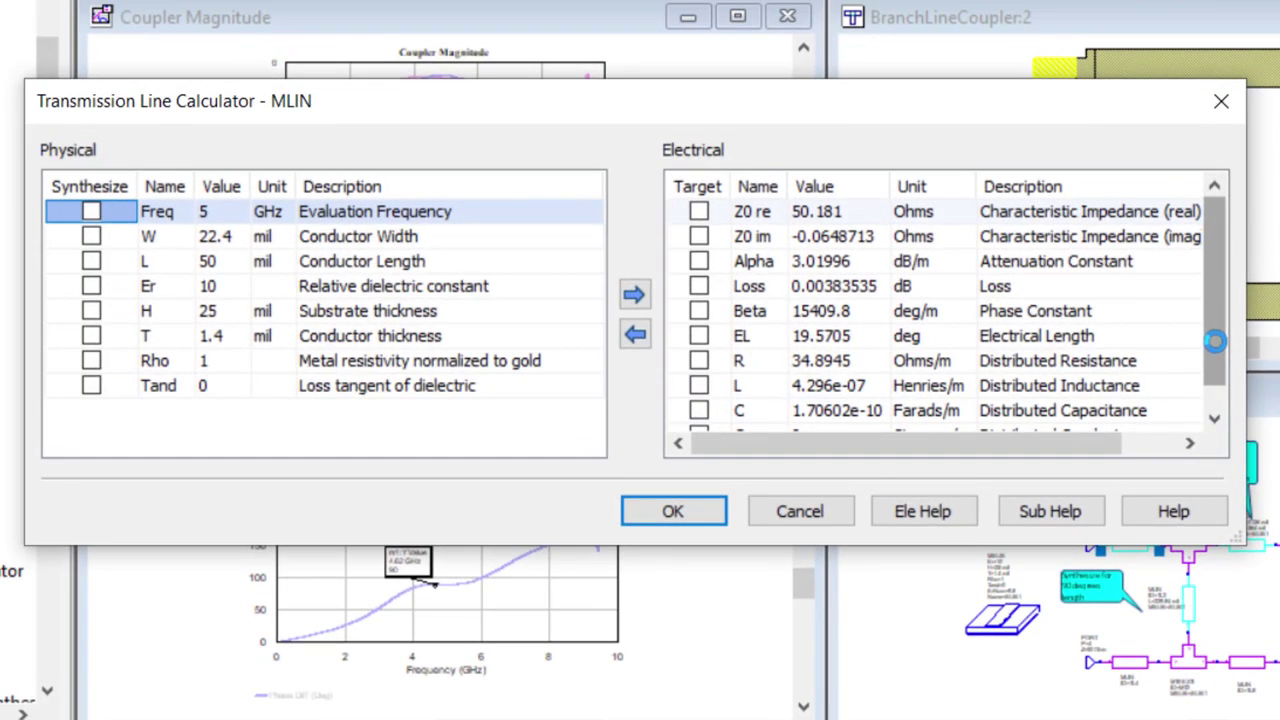
pyautogui.click(226, 211)
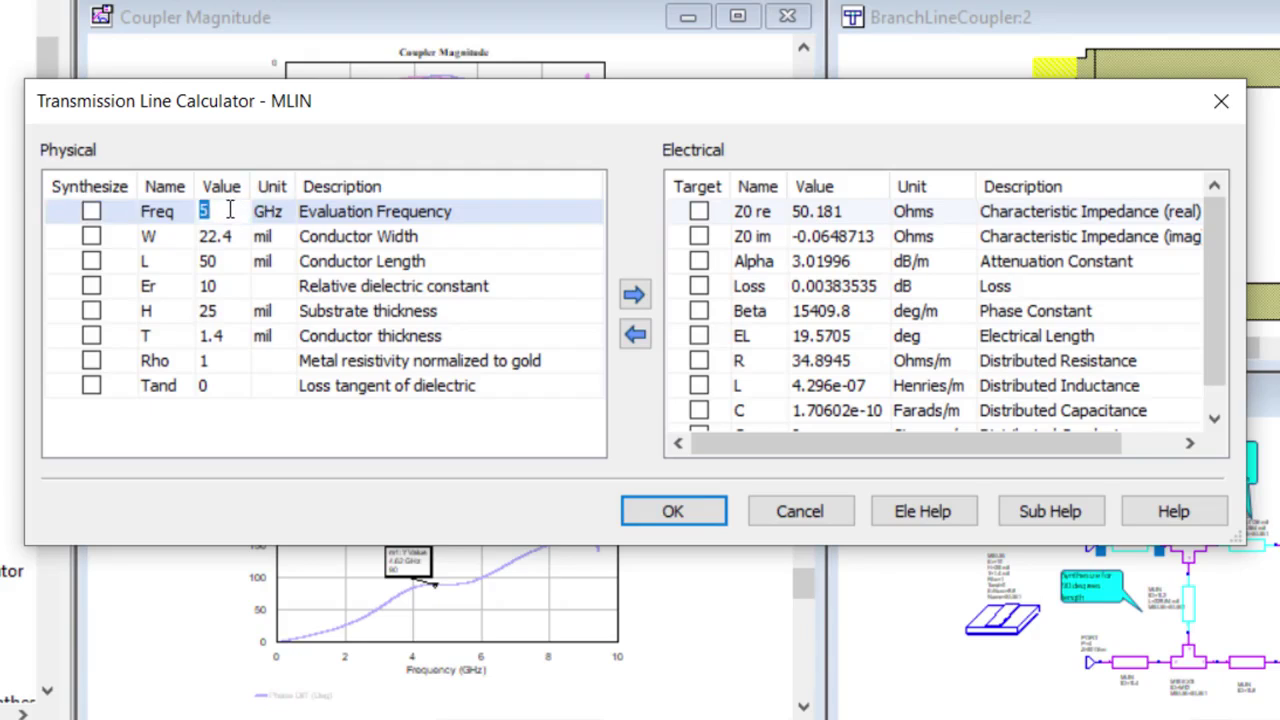
pyautogui.write('3')
pyautogui.click(91, 245)
pyautogui.click(91, 237)
pyautogui.click(91, 261)
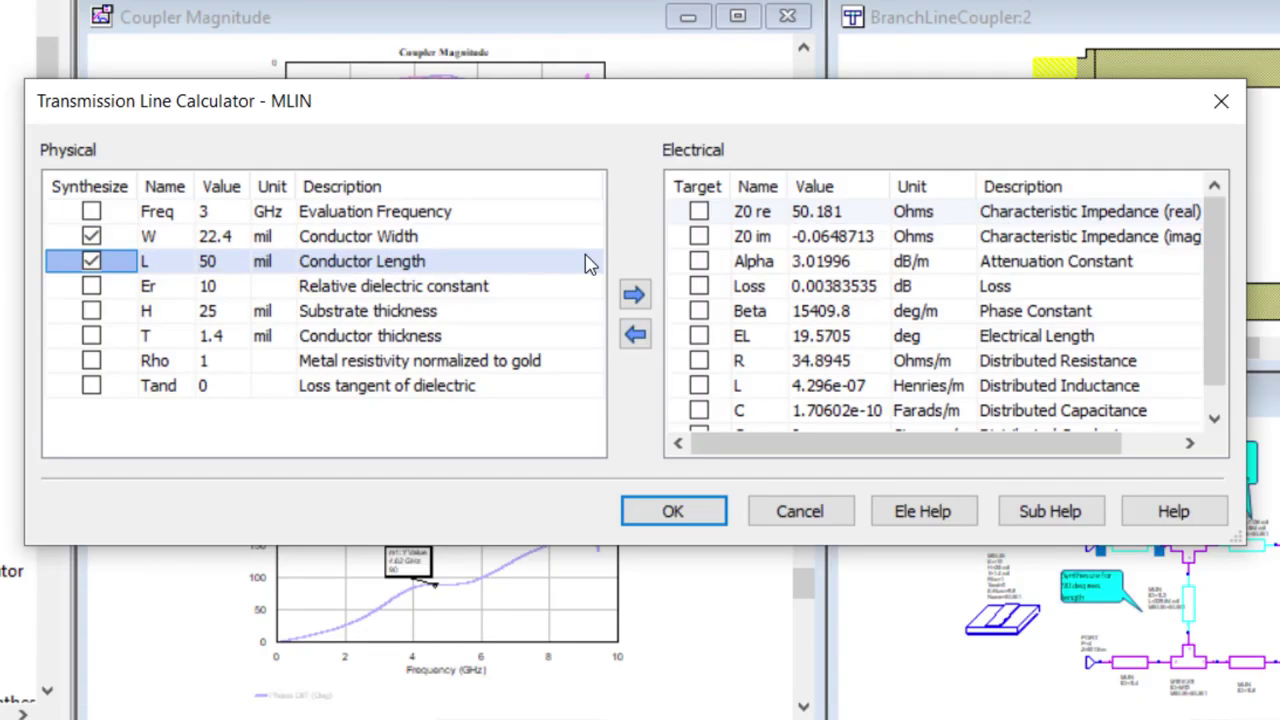
pyautogui.click(698, 212)
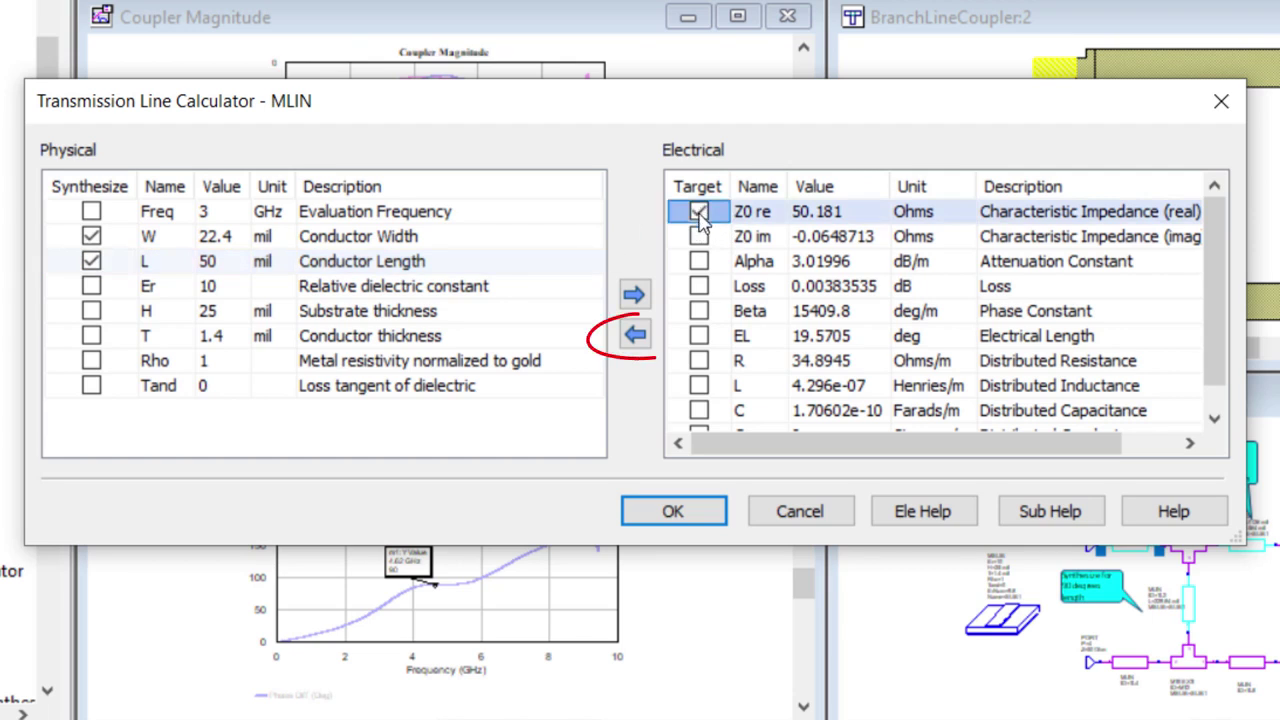
pyautogui.click(637, 337)
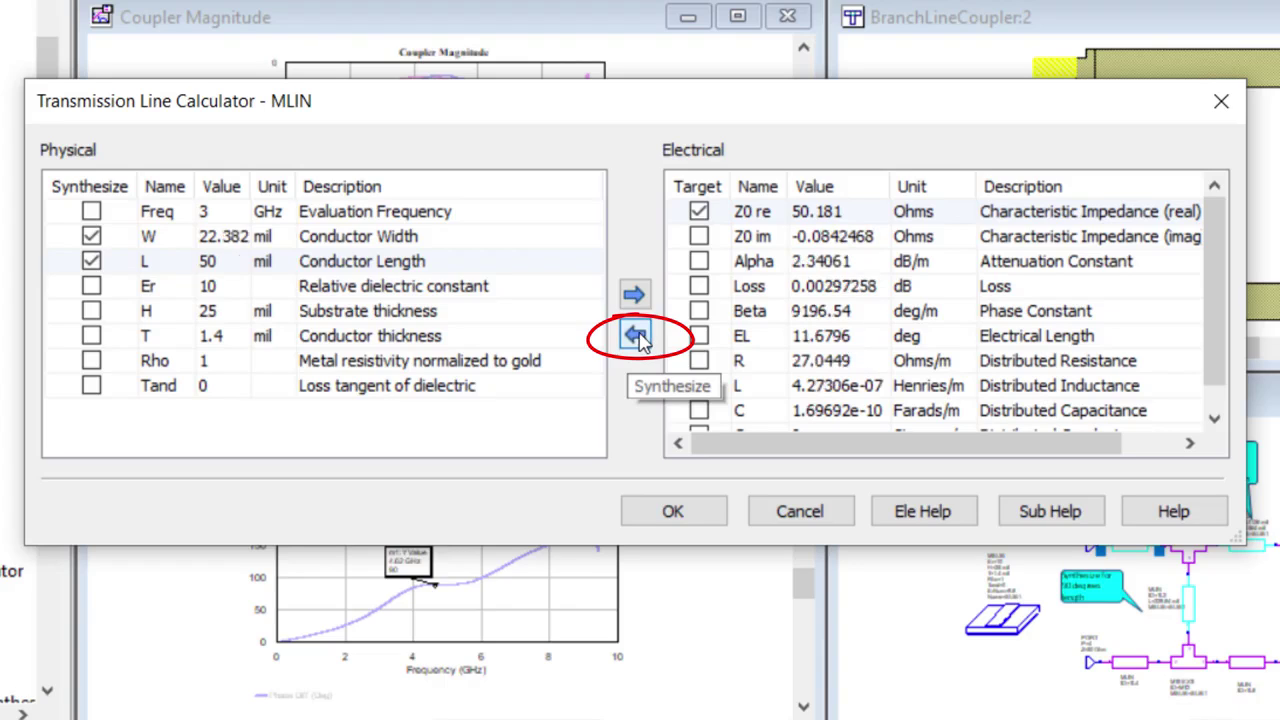
pyautogui.click(688, 527)
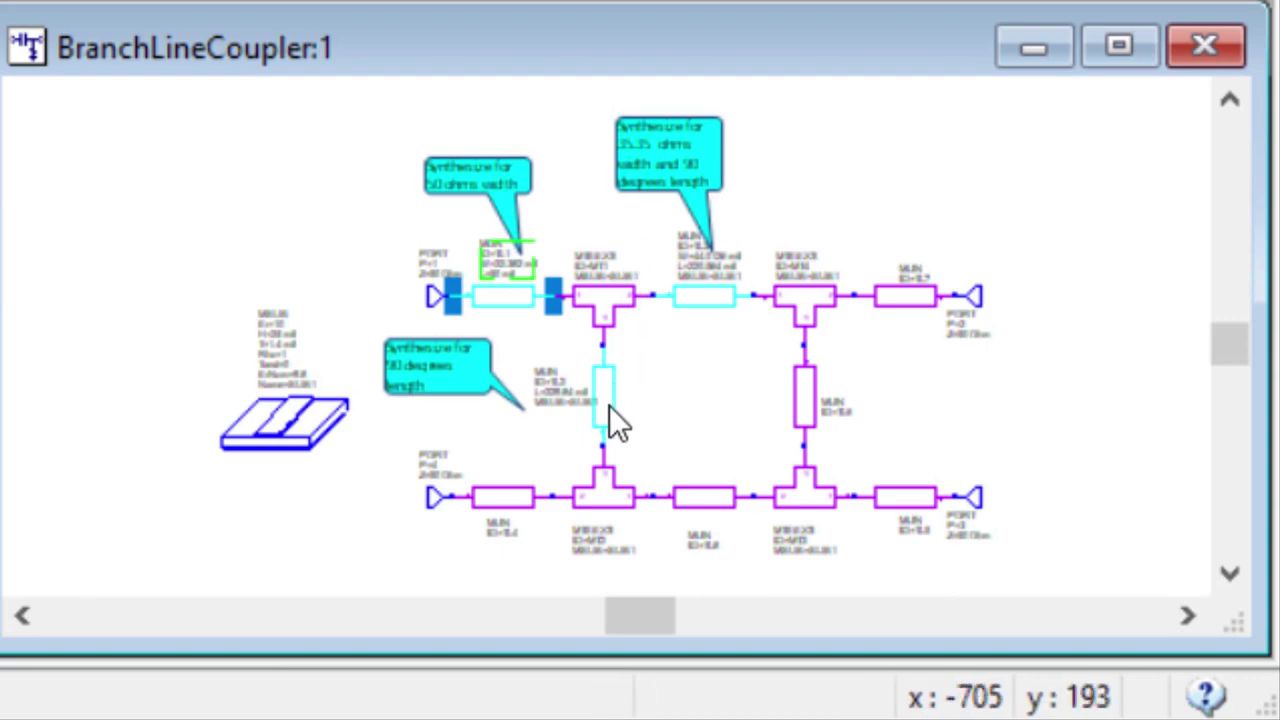
# Step: Open TL3's line calculator with W and L to be solved and Z0 re as the target
pyautogui.click(739, 318)
pyautogui.rightClick(694, 298)
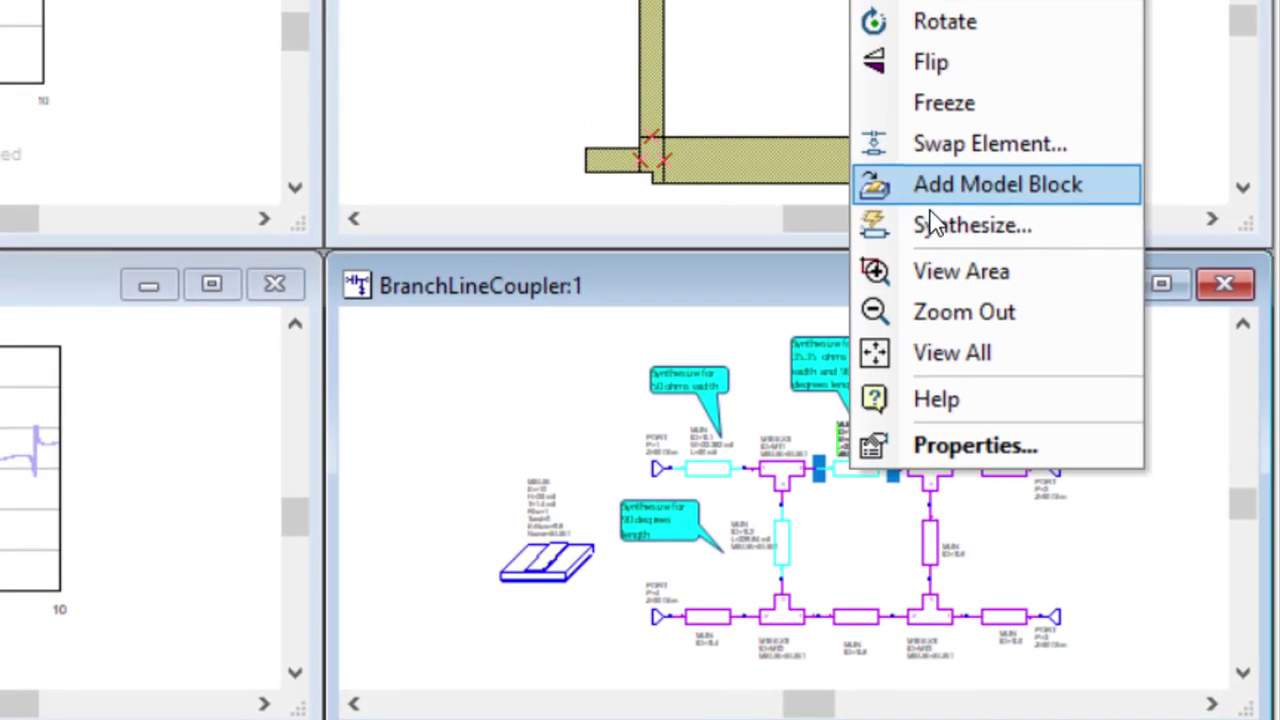
pyautogui.click(929, 223)
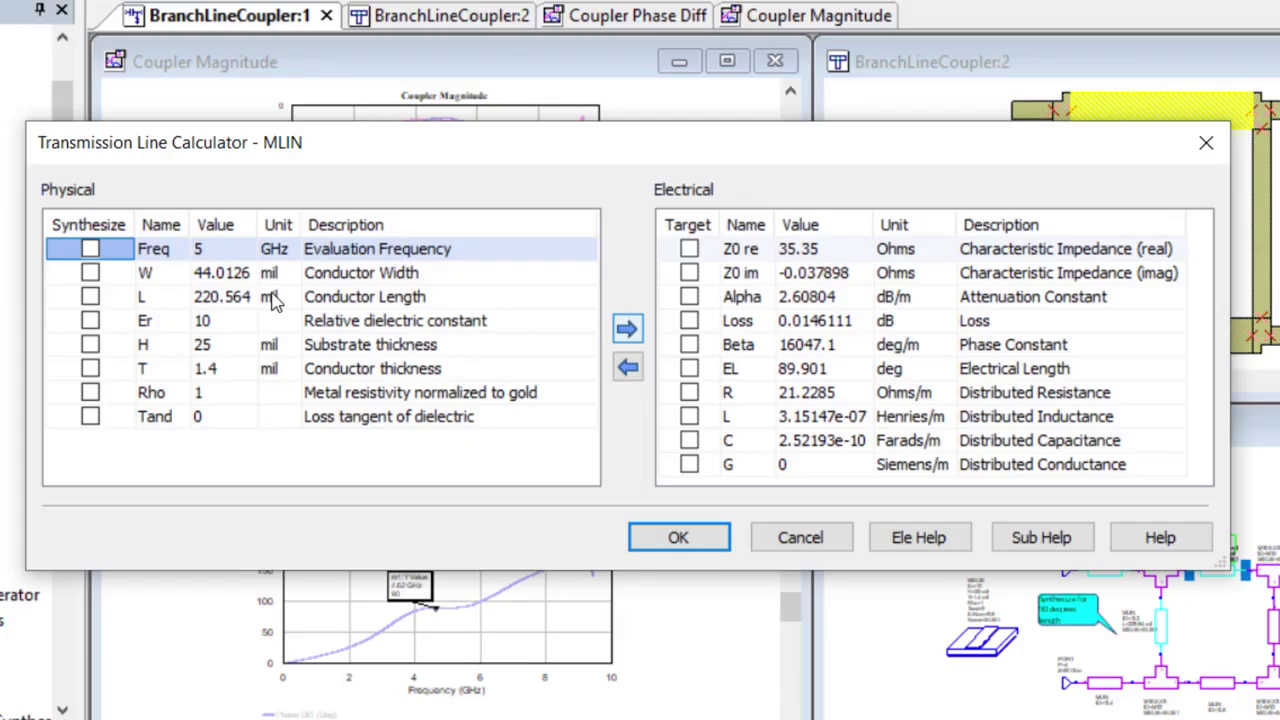
pyautogui.click(223, 250)
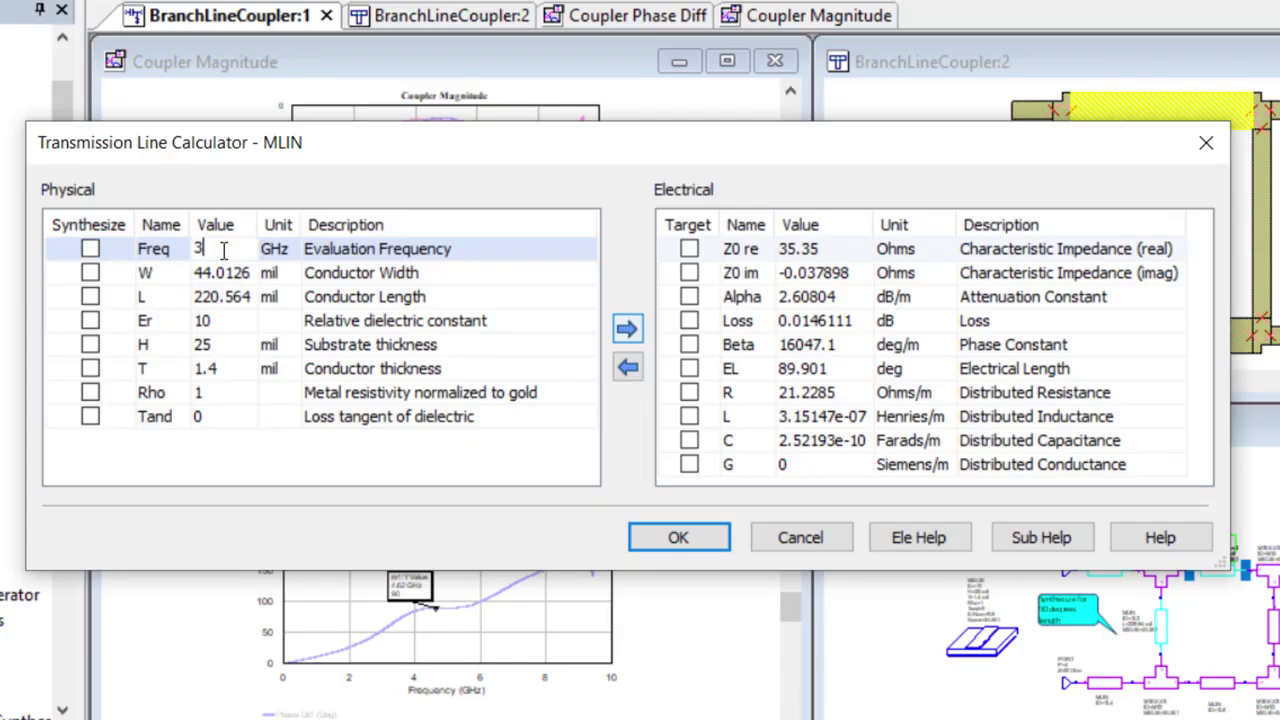
pyautogui.click(90, 273)
pyautogui.click(91, 297)
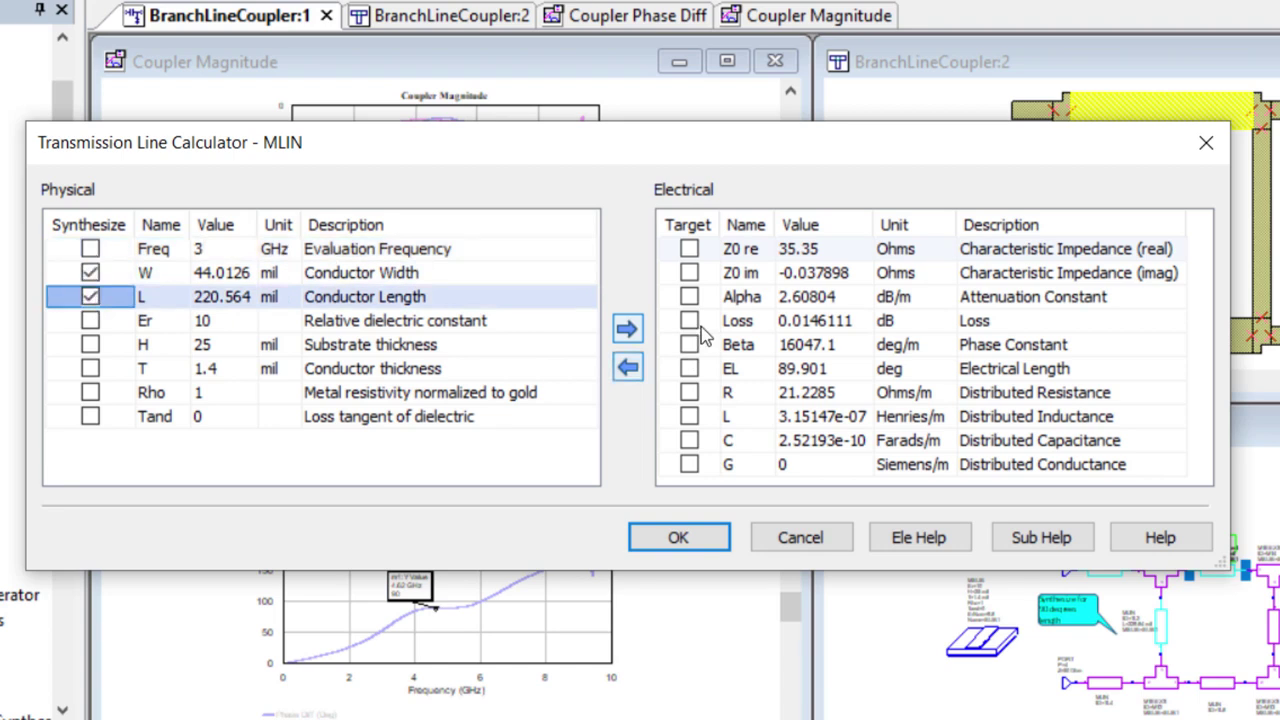
pyautogui.click(689, 249)
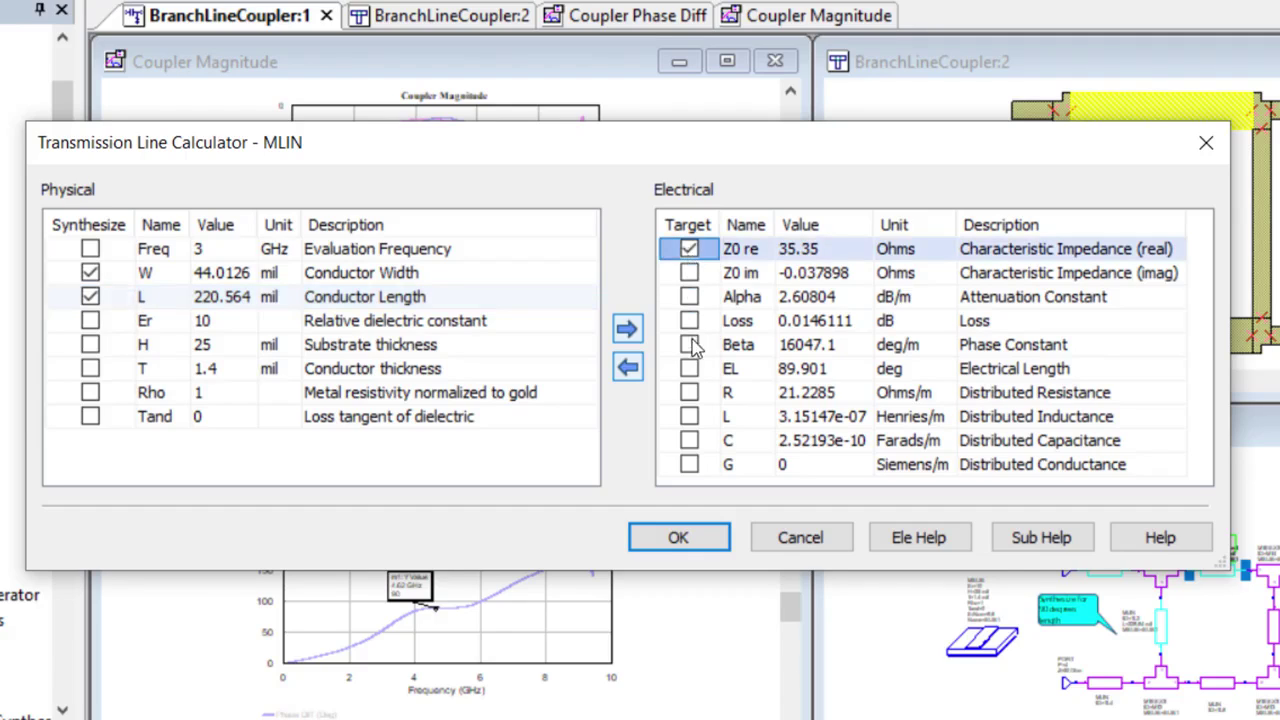
# Step: Target a 90-degree electrical length and apply the resynthesized length of about 370.6 mil
pyautogui.doubleClick(816, 368)
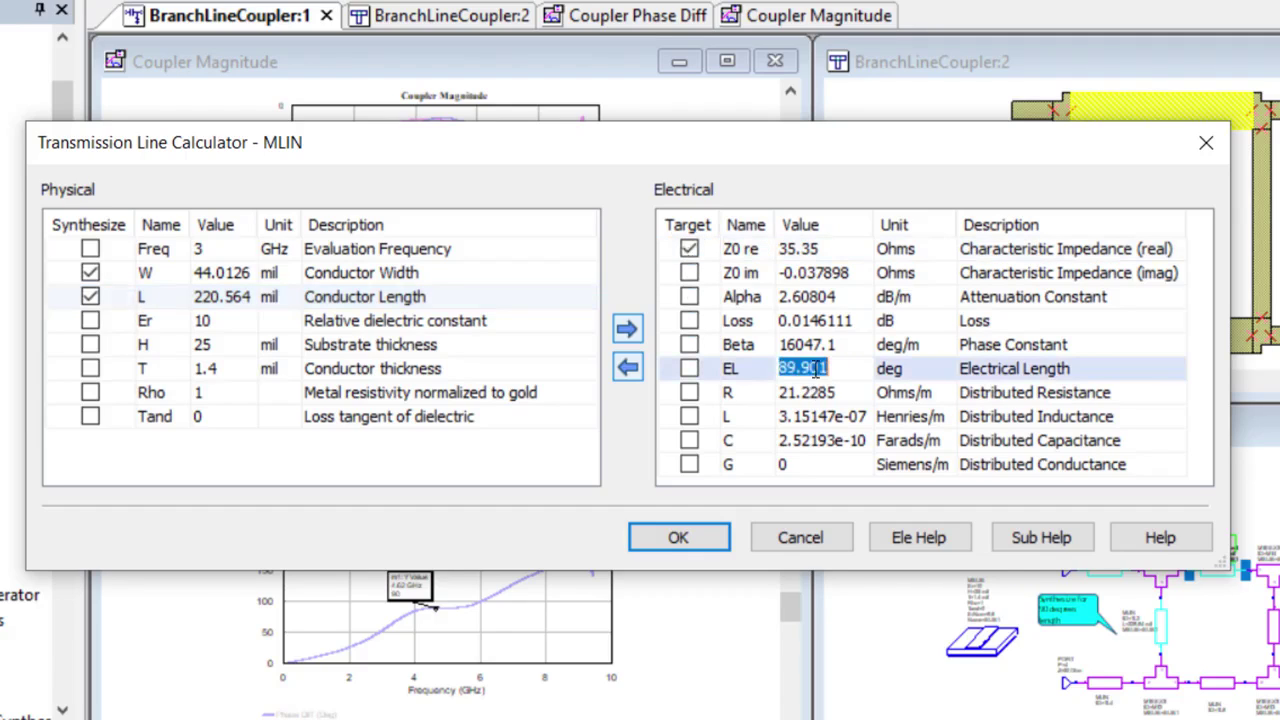
pyautogui.write('90')
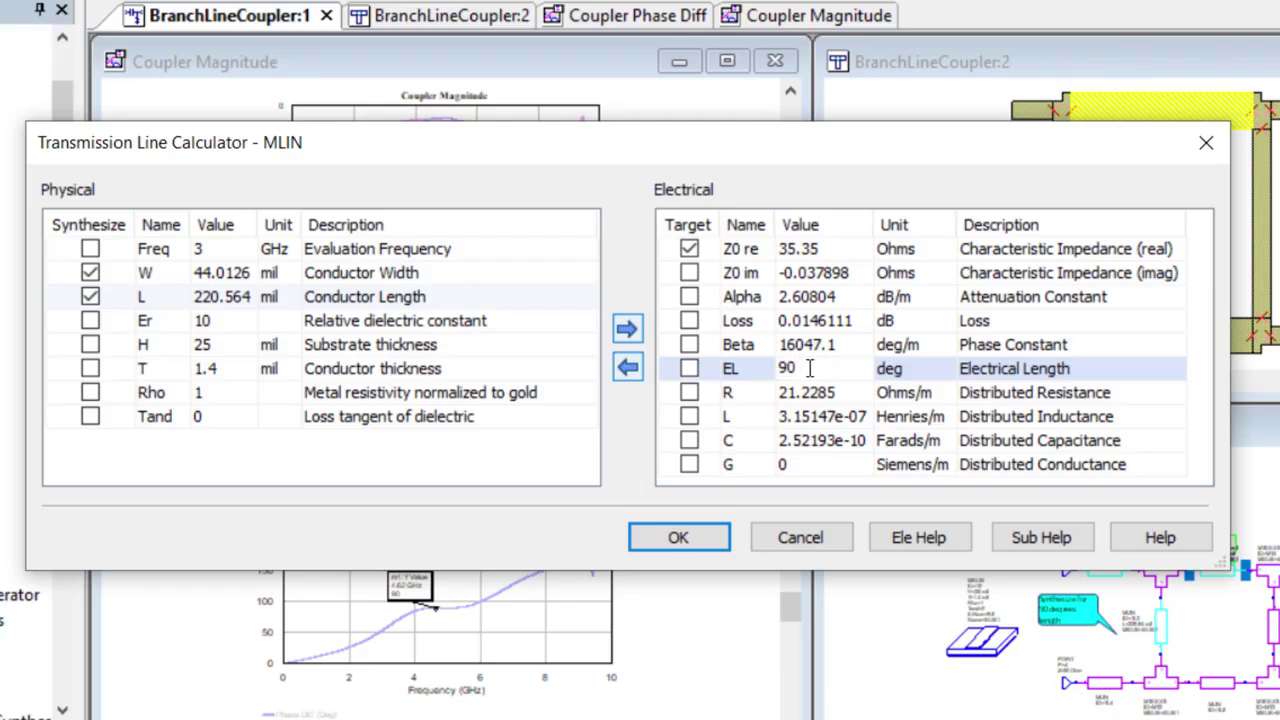
pyautogui.click(691, 370)
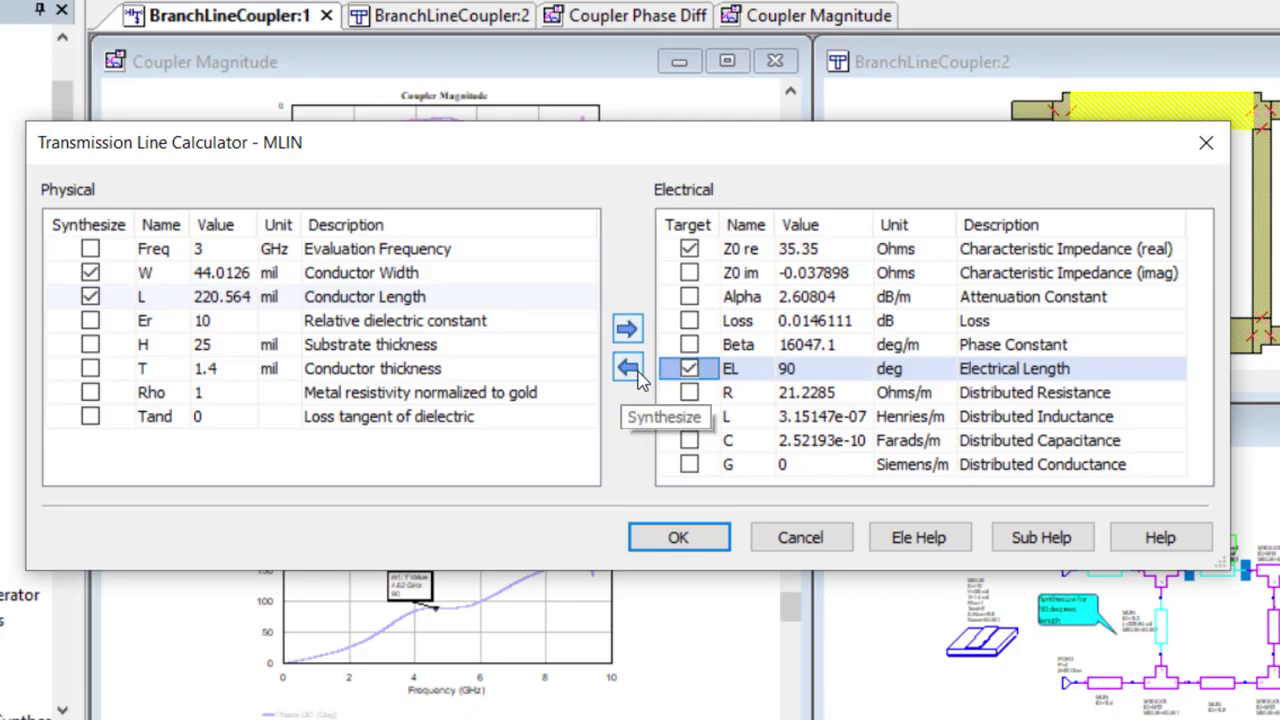
pyautogui.click(628, 368)
pyautogui.click(672, 546)
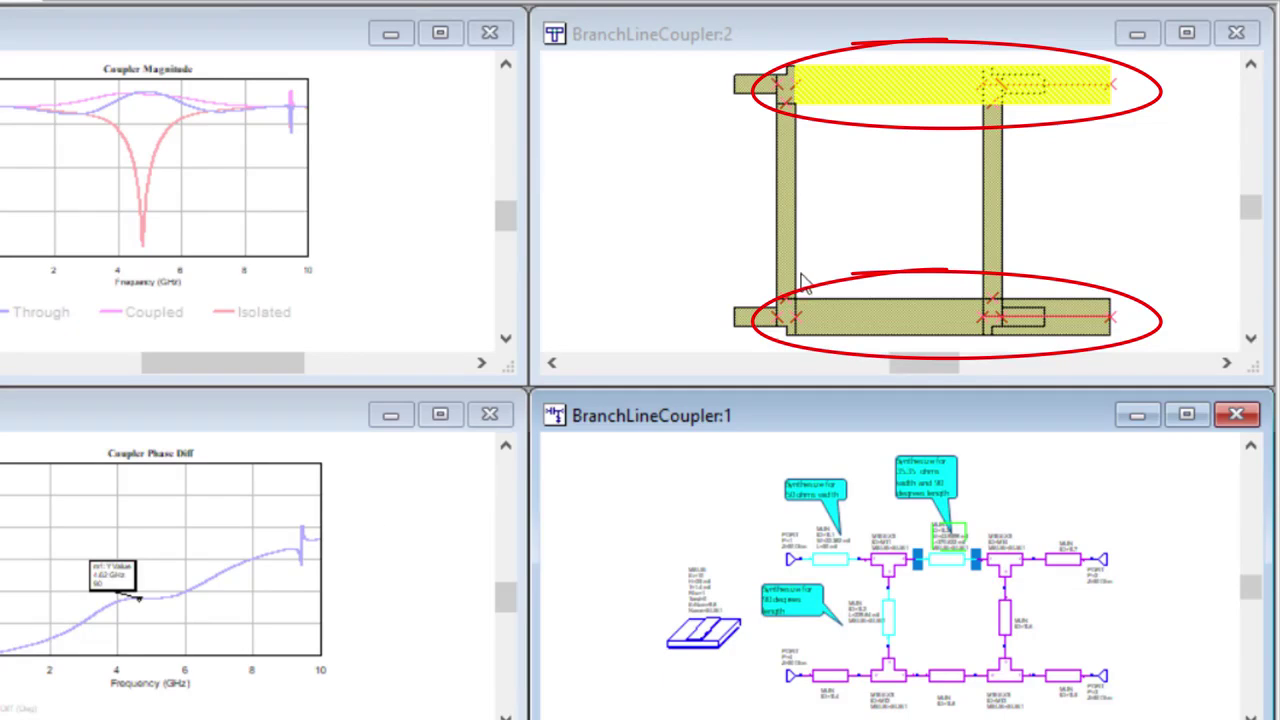
# Step: Select every shape in the coupler layout so it snaps back together
pyautogui.click(697, 262)
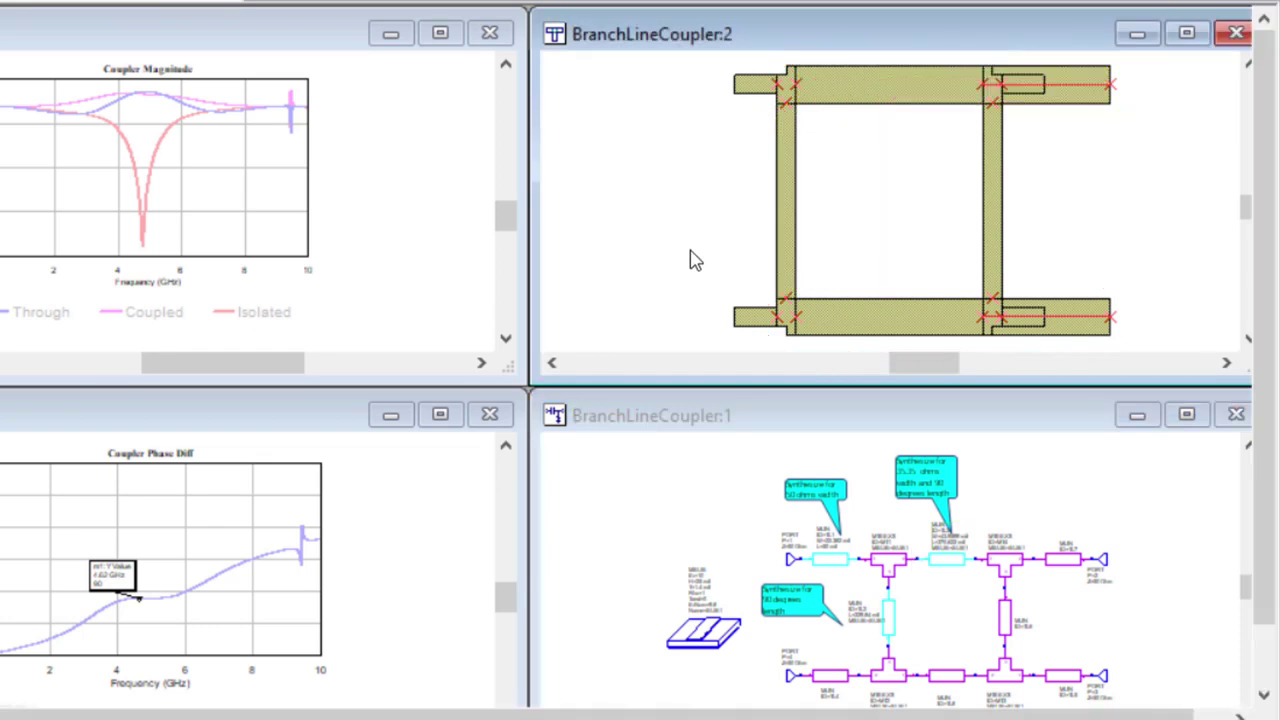
pyautogui.hotkey('ctrl', 'a')
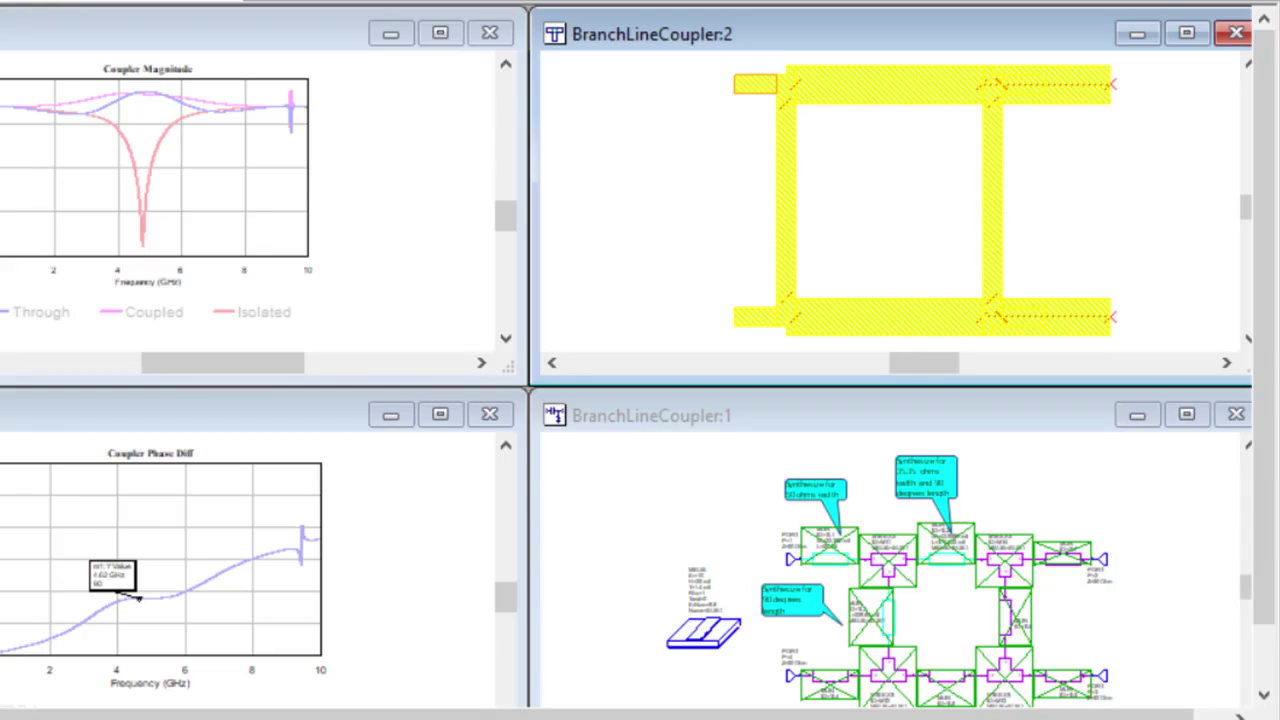
# Step: Open the vertical line's calculator at 3 GHz with width and length set to be synthesized
pyautogui.click(590, 541)
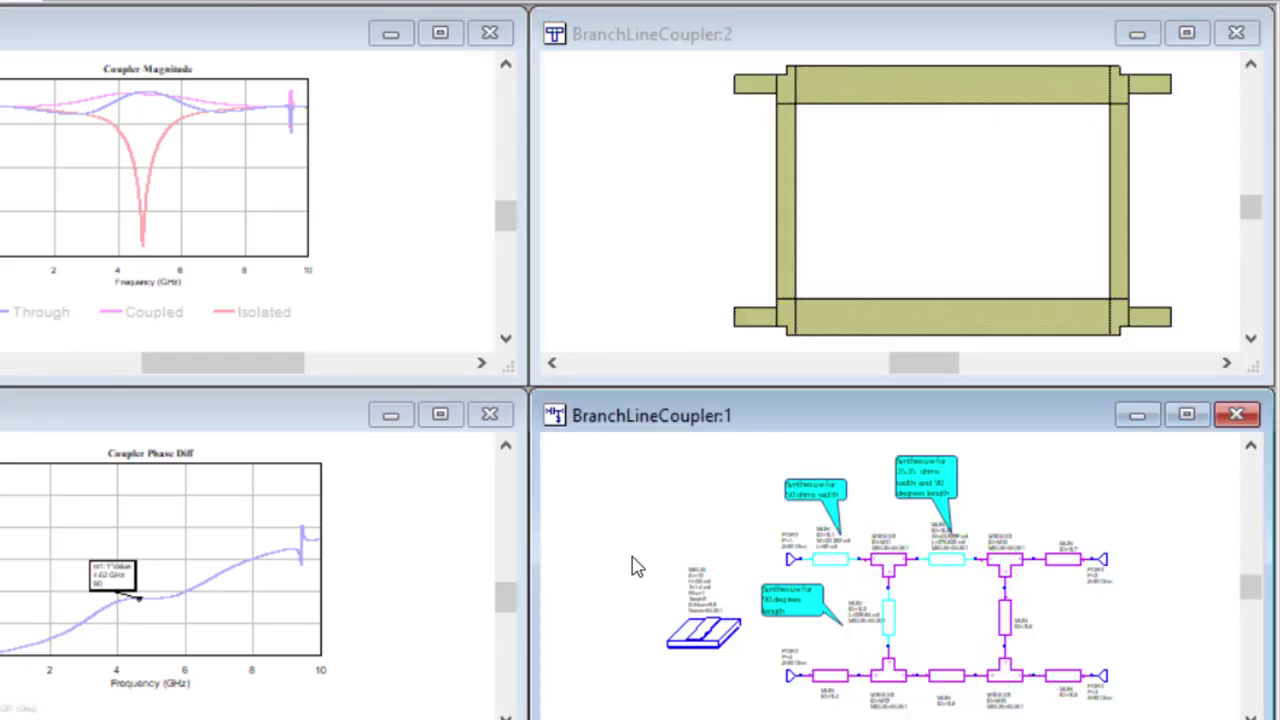
pyautogui.click(891, 624)
pyautogui.rightClick(888, 622)
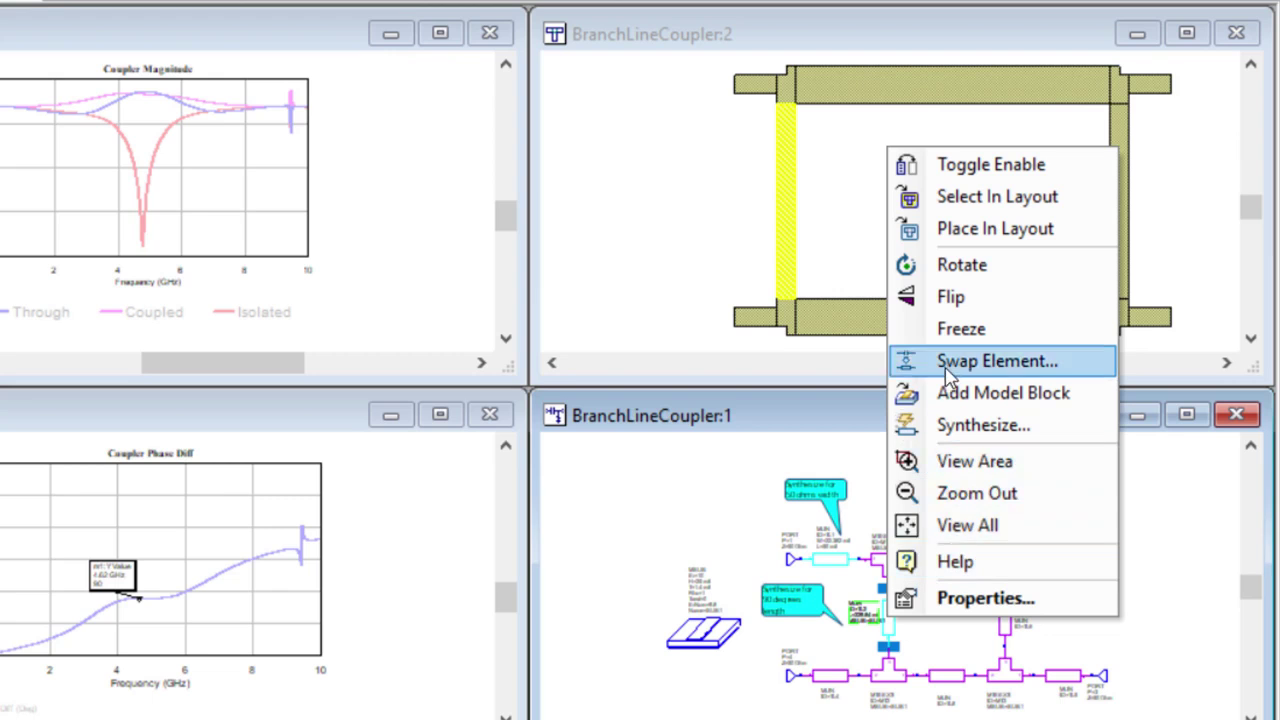
pyautogui.click(962, 425)
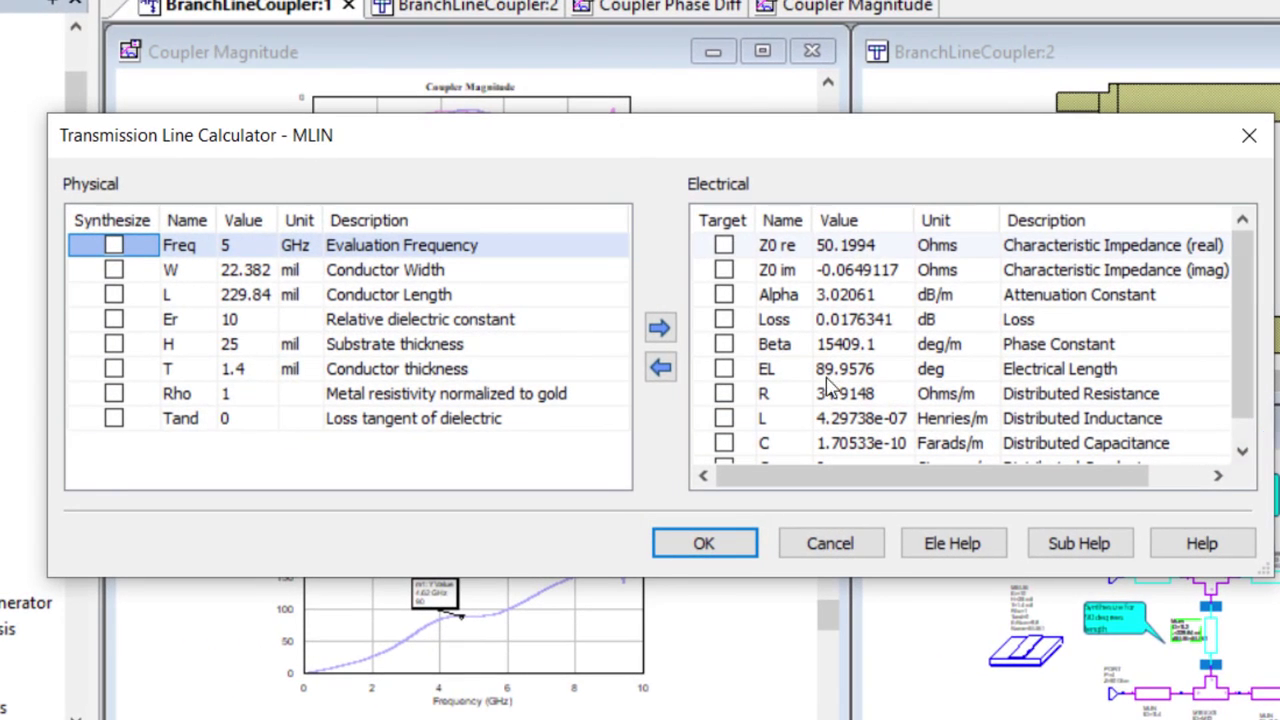
pyautogui.click(233, 249)
pyautogui.write('3')
pyautogui.click(114, 271)
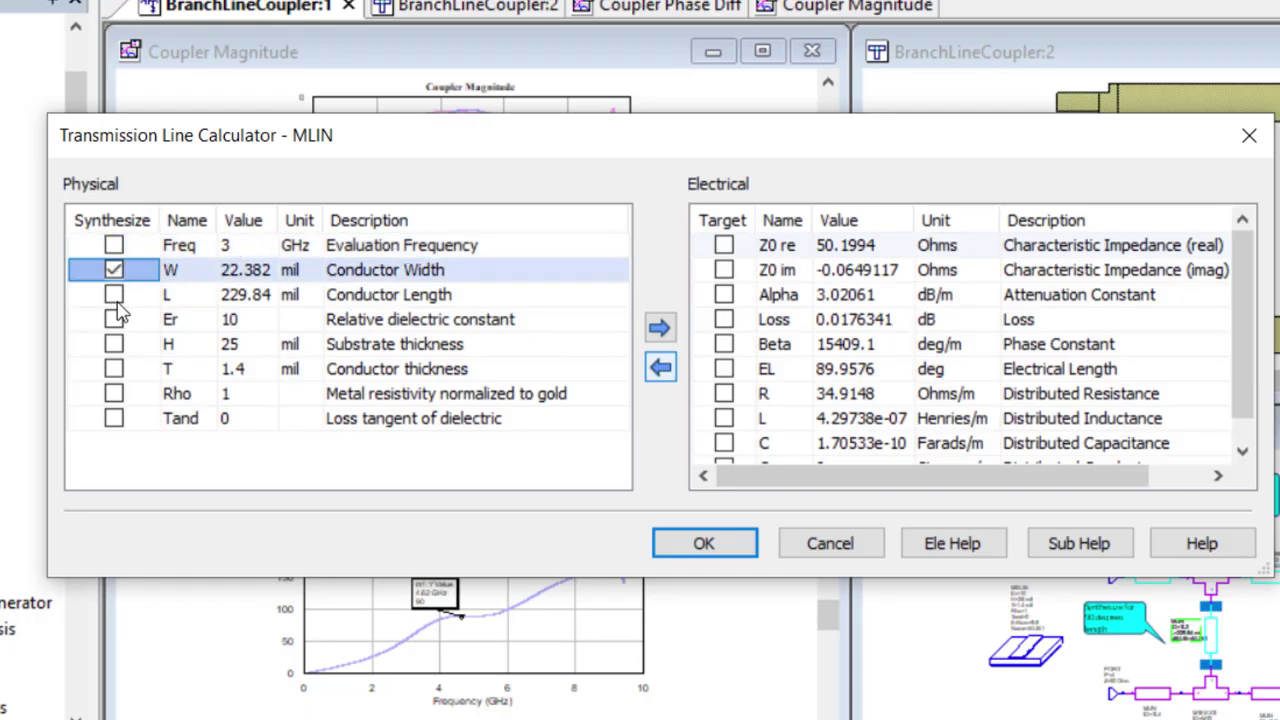
pyautogui.click(114, 295)
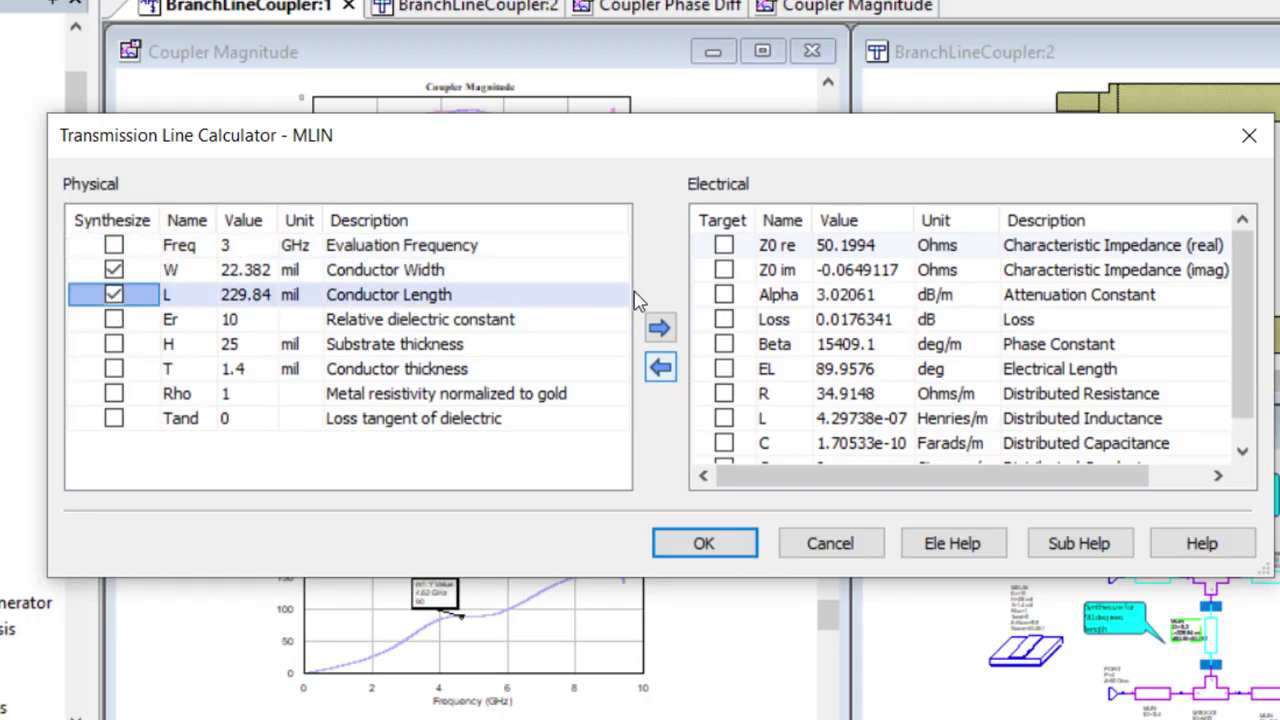
# Step: Target Z0 50 ohms and EL 90 degrees, synthesizing 22.5599 mil width and 385.128 mil length
pyautogui.click(724, 245)
pyautogui.click(892, 245)
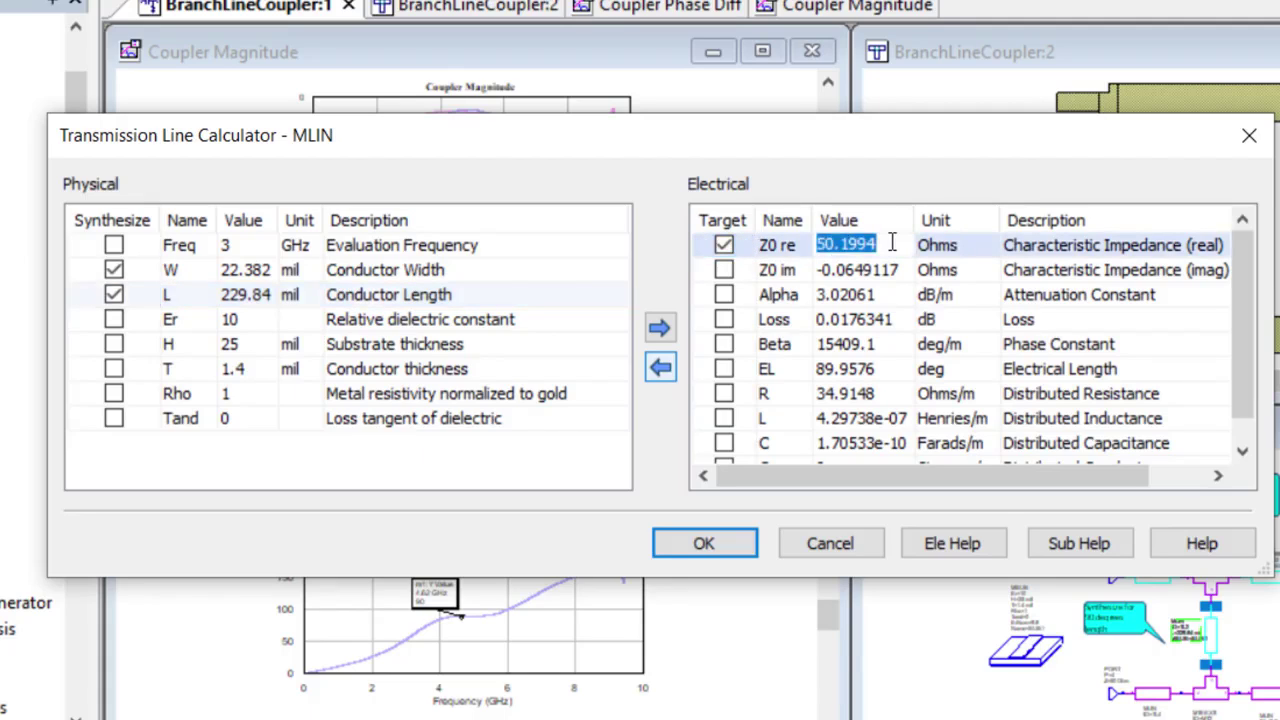
pyautogui.write('50')
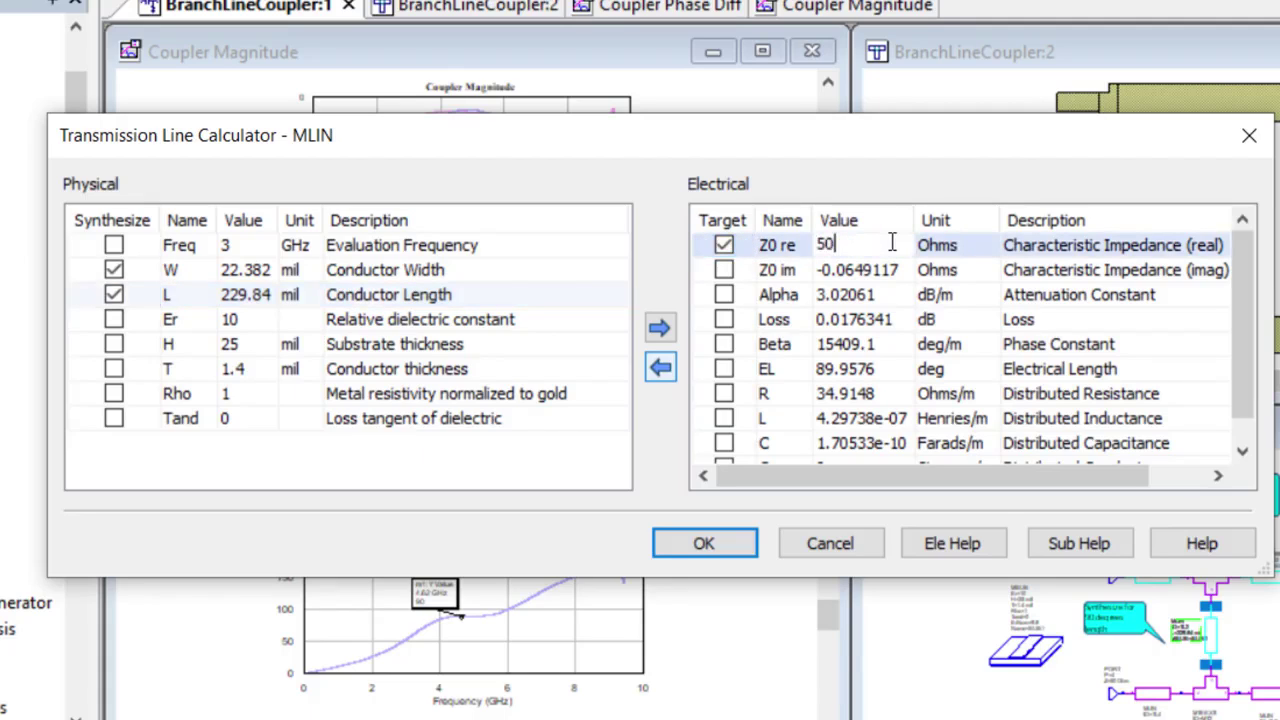
pyautogui.click(724, 369)
pyautogui.click(878, 369)
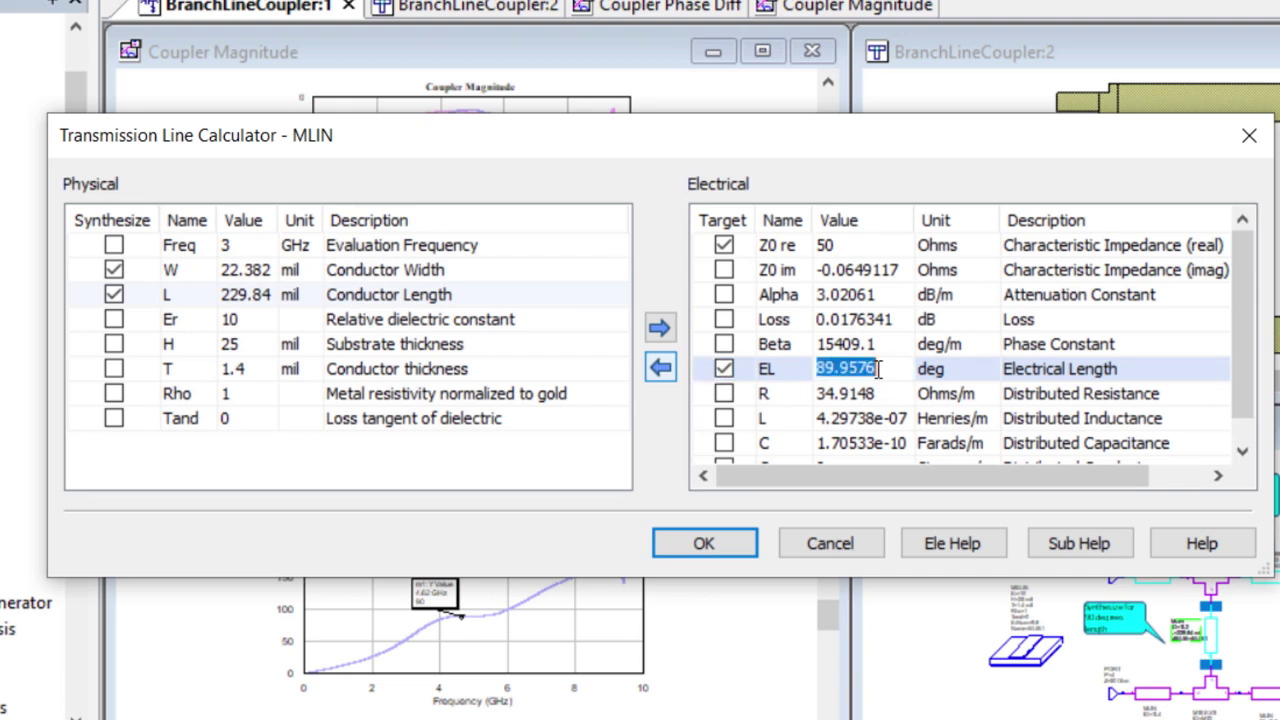
pyautogui.write('90')
pyautogui.press('Return')
pyautogui.click(661, 369)
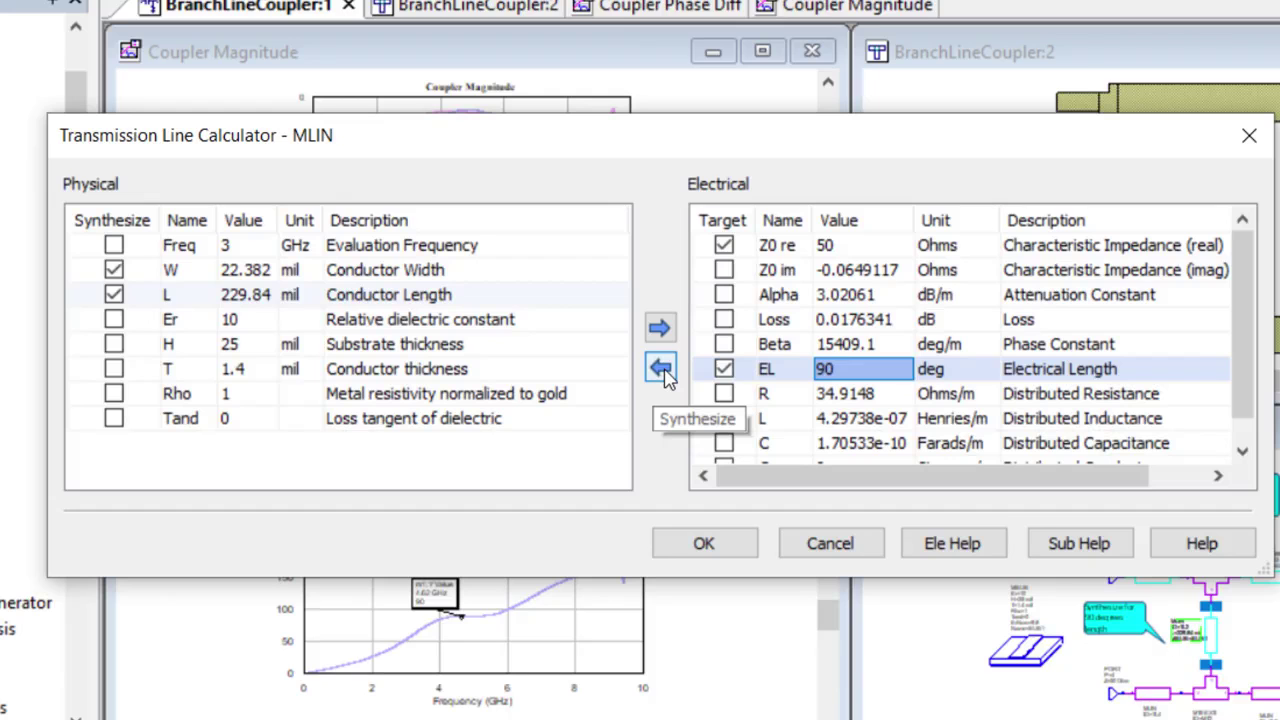
pyautogui.click(663, 370)
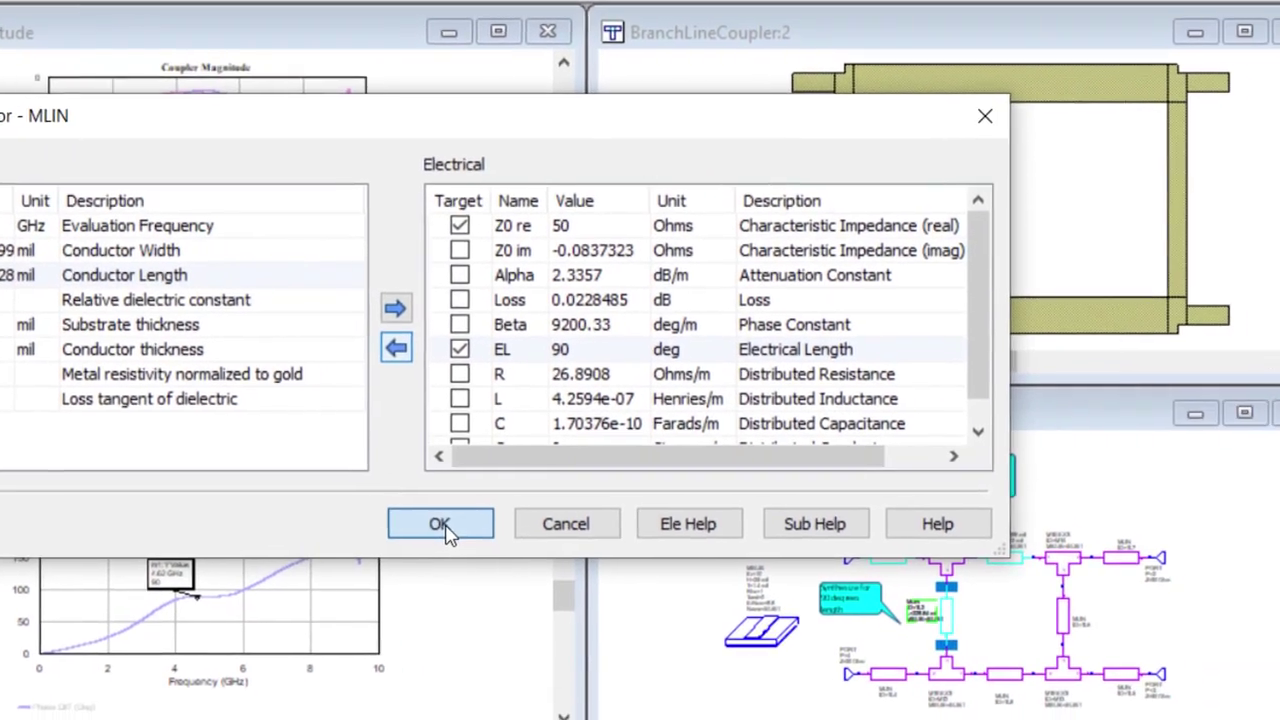
# Step: Apply the new dimensions, then select all layout shapes and fit the whole layout in view
pyautogui.click(442, 526)
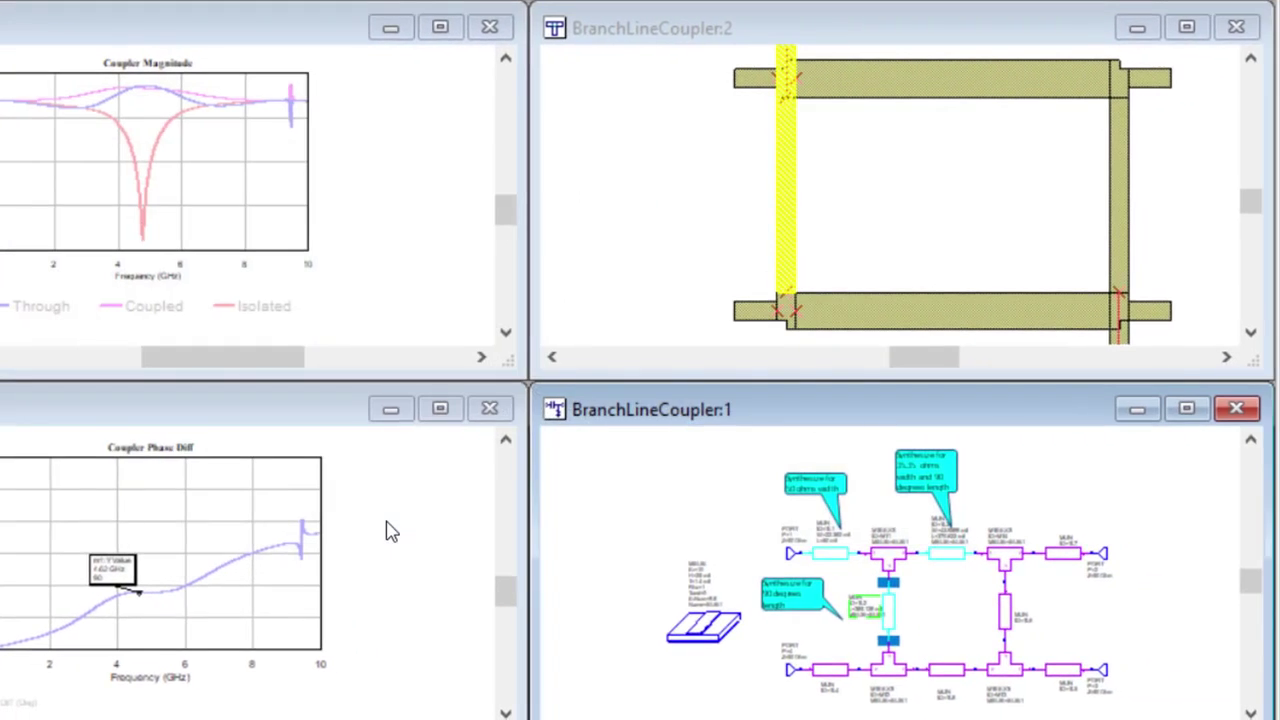
pyautogui.click(669, 297)
pyautogui.hotkey('ctrl', 'a')
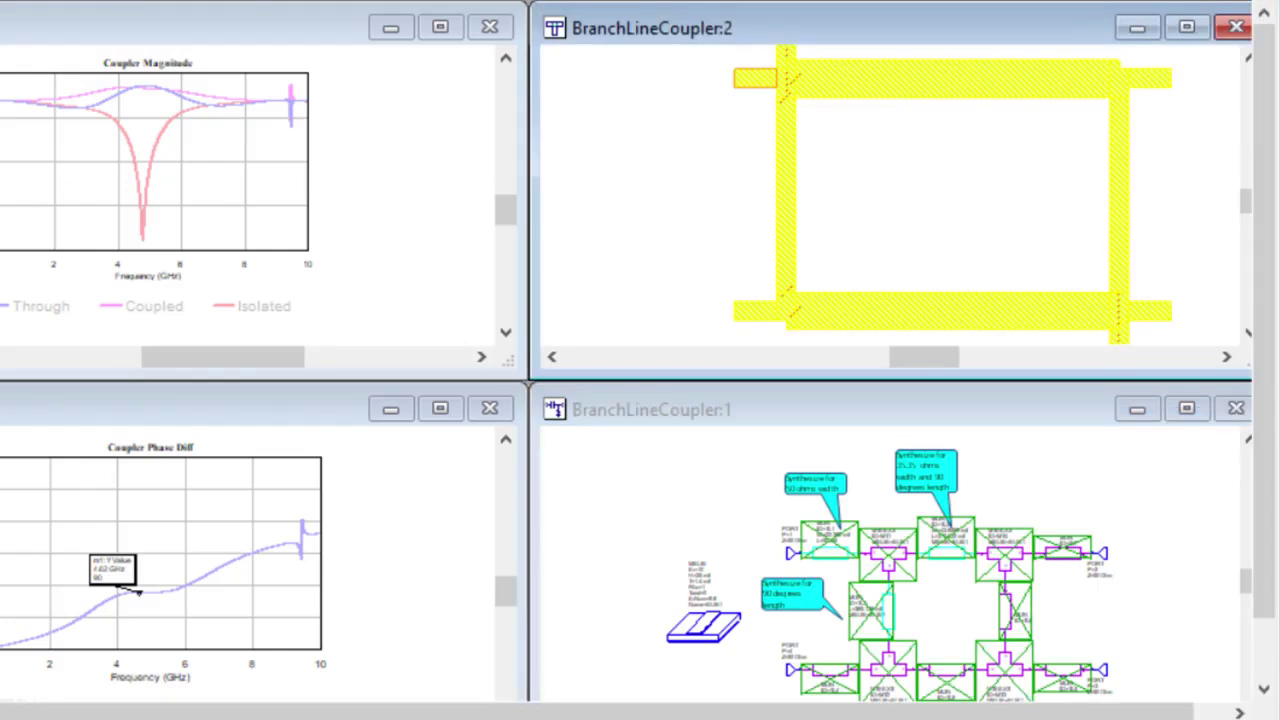
pyautogui.rightClick(662, 248)
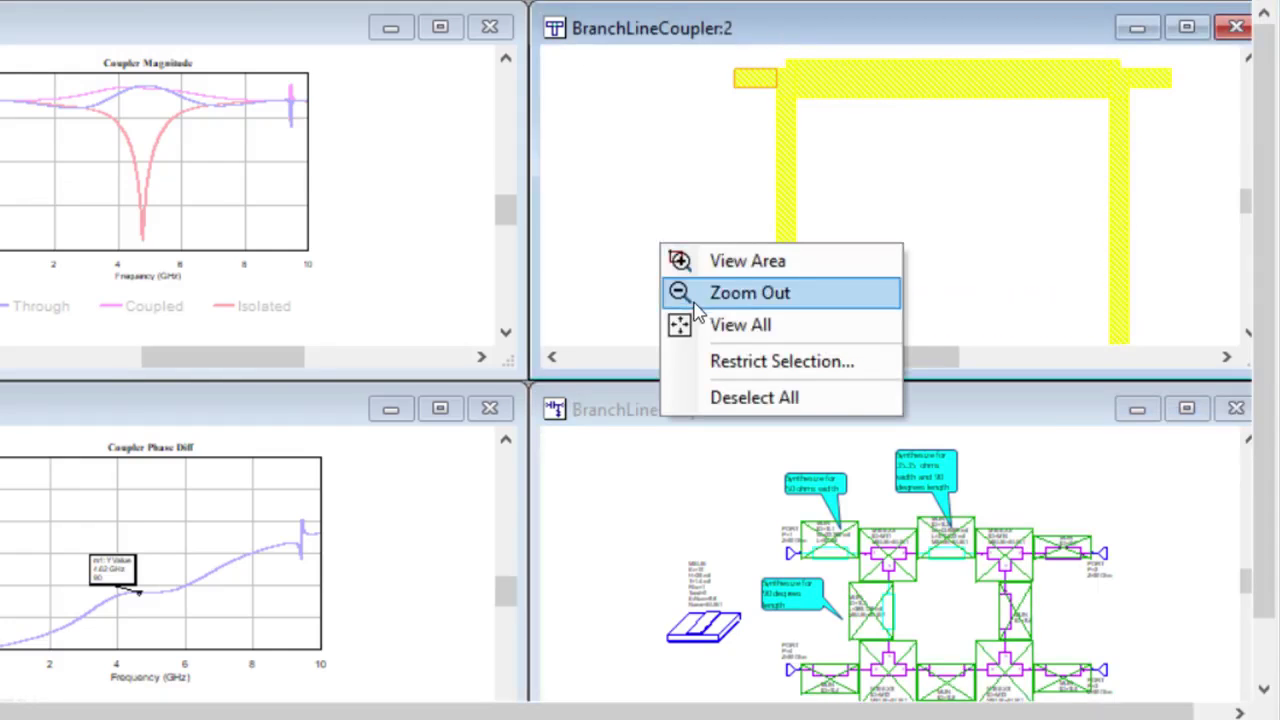
pyautogui.click(703, 330)
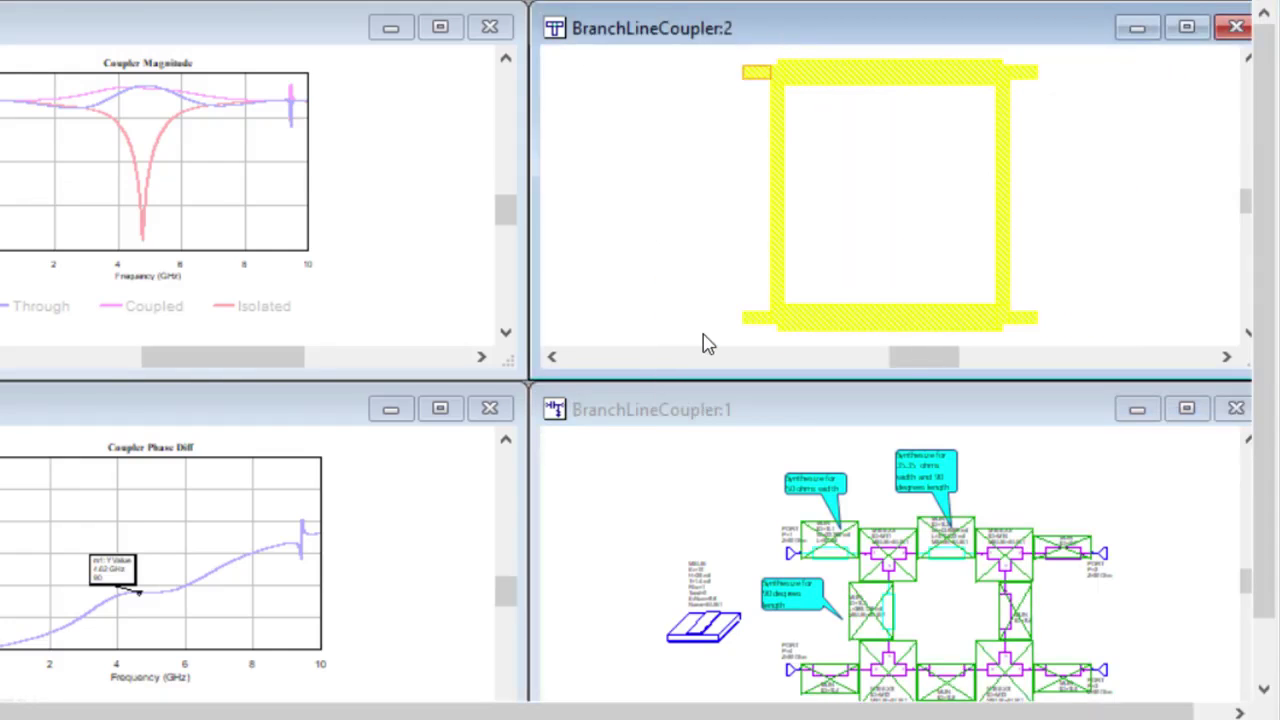
pyautogui.click(678, 232)
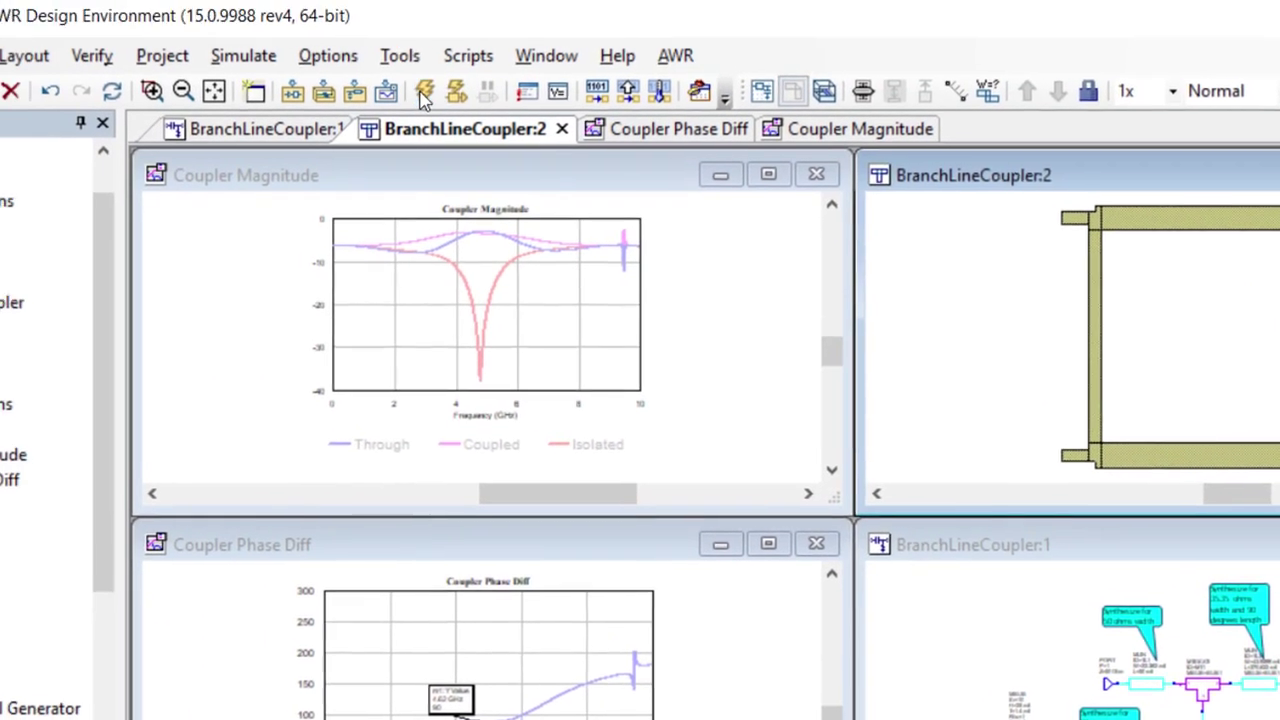
# Step: Re-simulate the coupler and change the graph's frequency axis maximum from 10 to 6 GHz
pyautogui.click(85, 0)
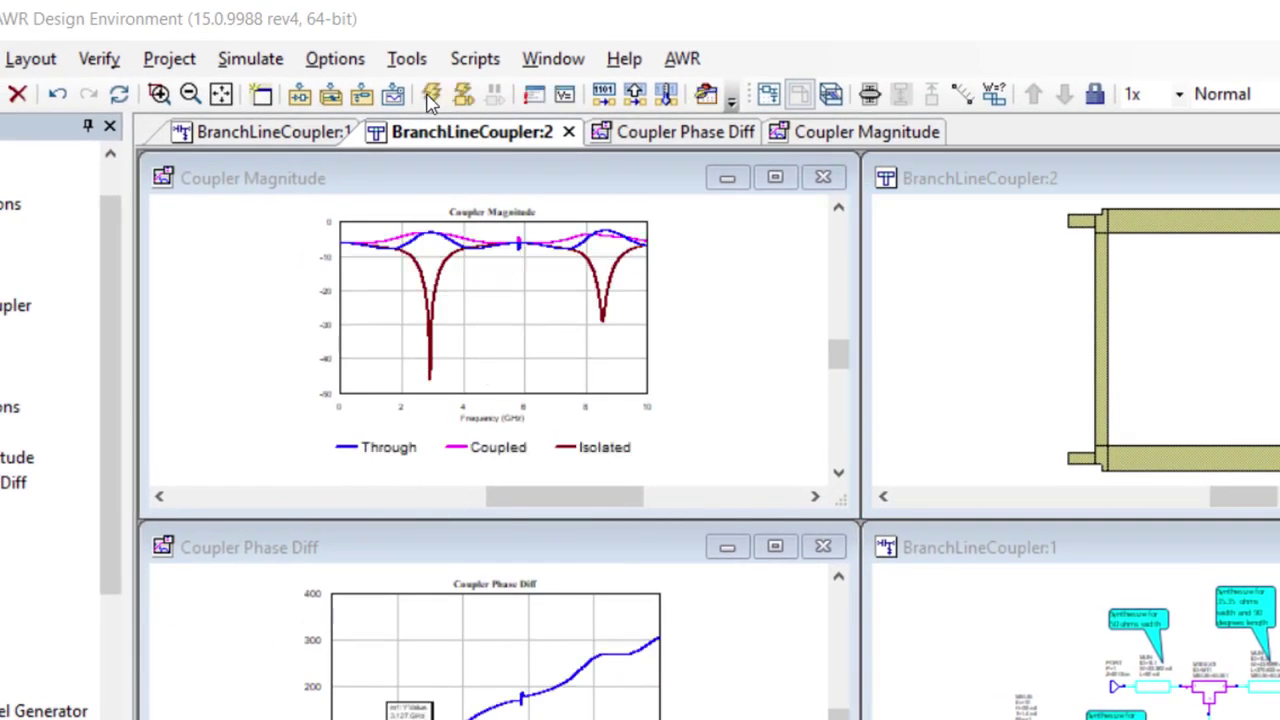
pyautogui.click(651, 412)
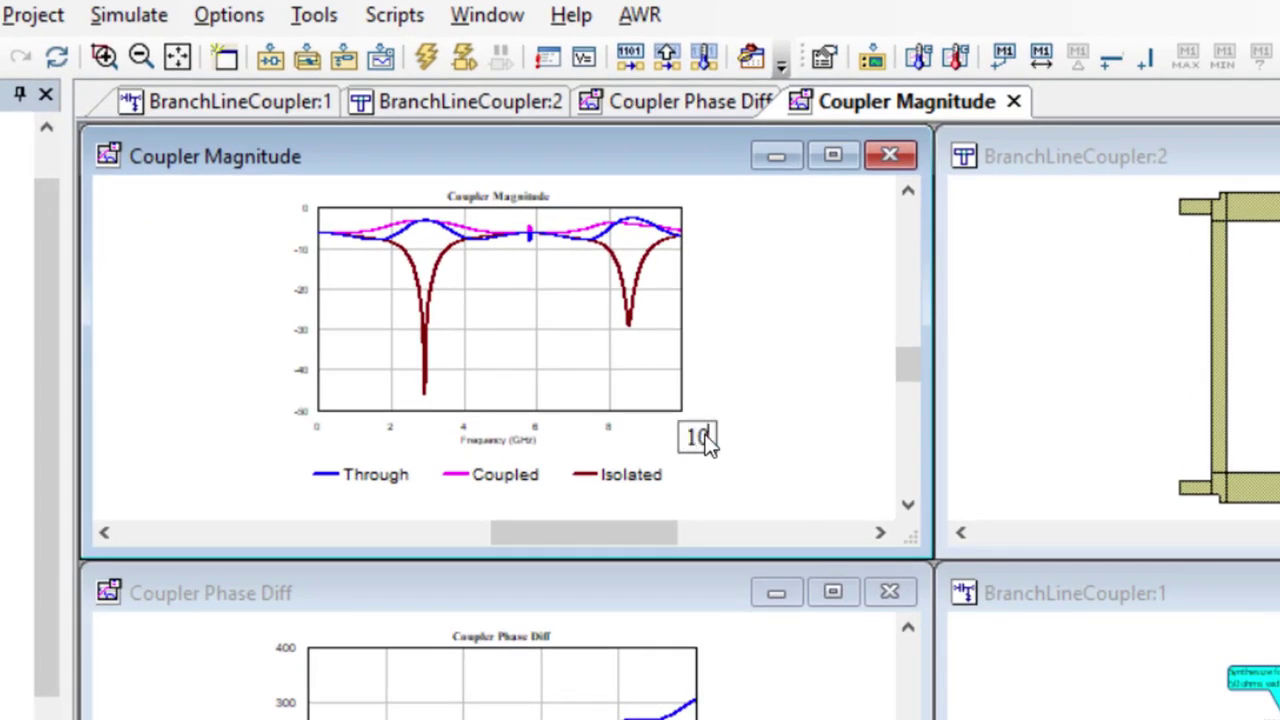
pyautogui.moveTo(707, 443); pyautogui.dragTo(686, 437)
pyautogui.press('BackSpace')
pyautogui.write('6')
pyautogui.press('Return')
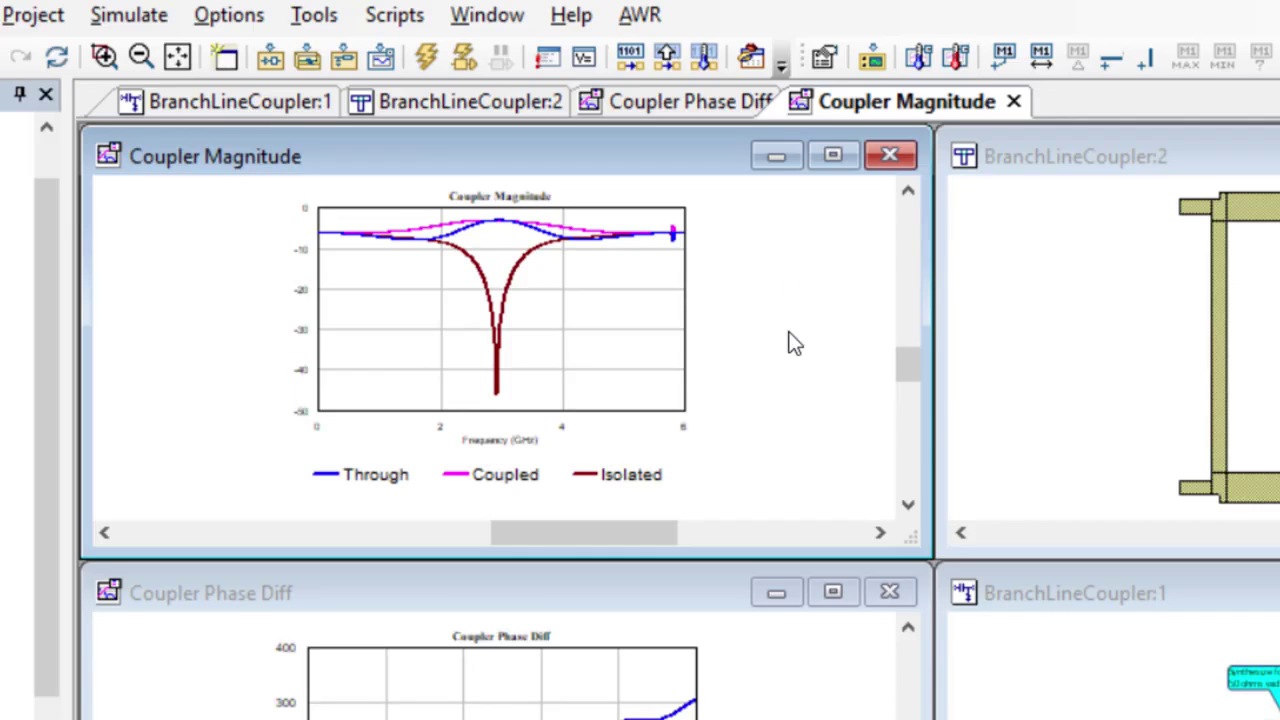